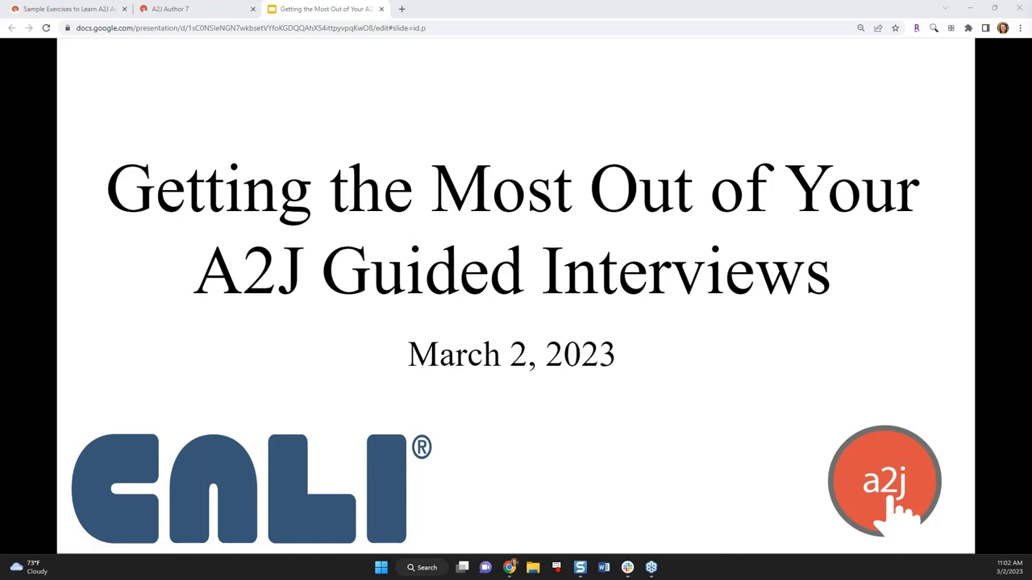
Advance the deck one slide past the title slide
{"action": "key", "text": "Right"}
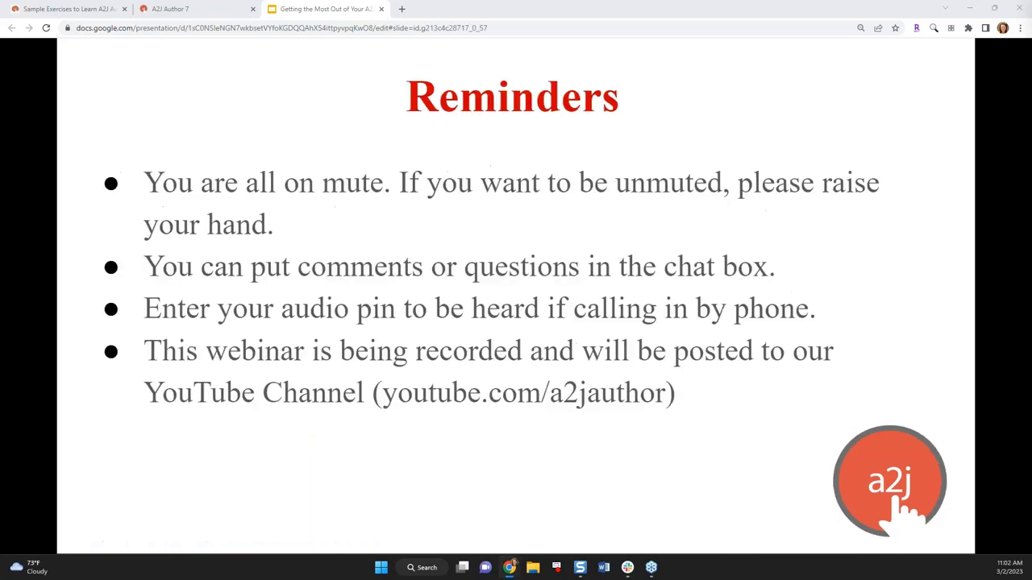
Step through the Agenda slide to the 'Multi-Media in Learn Mores and Pop-Ups' section title
{"action": "key", "text": "Right"}
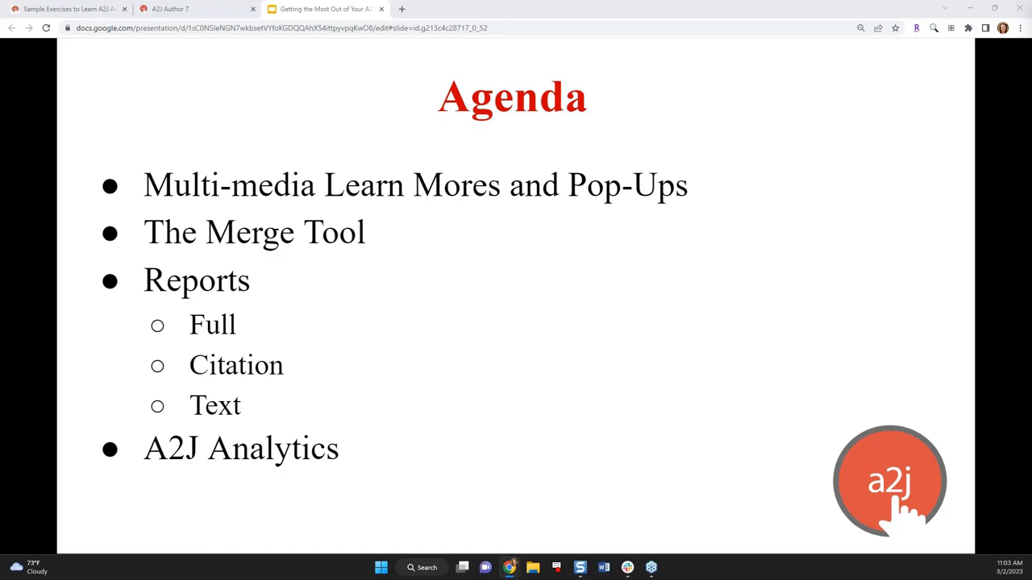
{"action": "key", "text": "Right"}
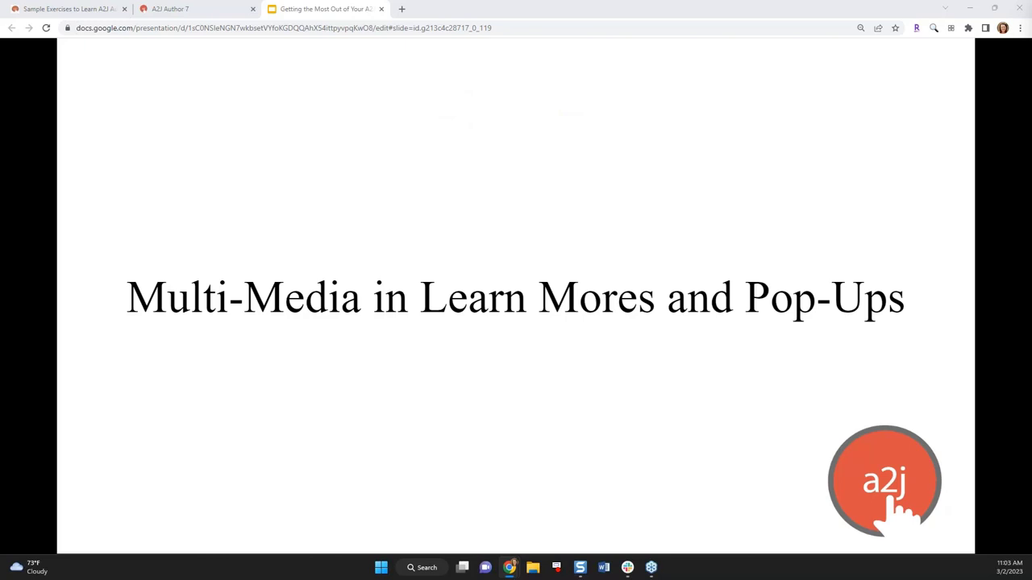
Show the 'Just-in-Time Learning Features' slide with its county-lookup Learn More pop-up
{"action": "key", "text": "Right"}
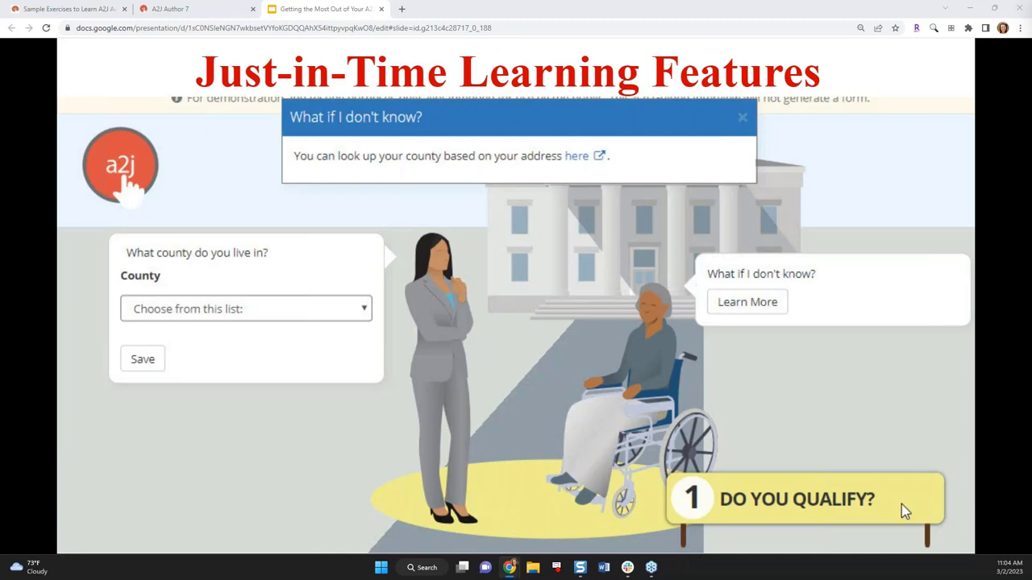
Step through 'Pop Up: Just-in-Time Definitions' to the 'A Picture is Worth 1,000 Words' slide
{"action": "key", "text": "Right"}
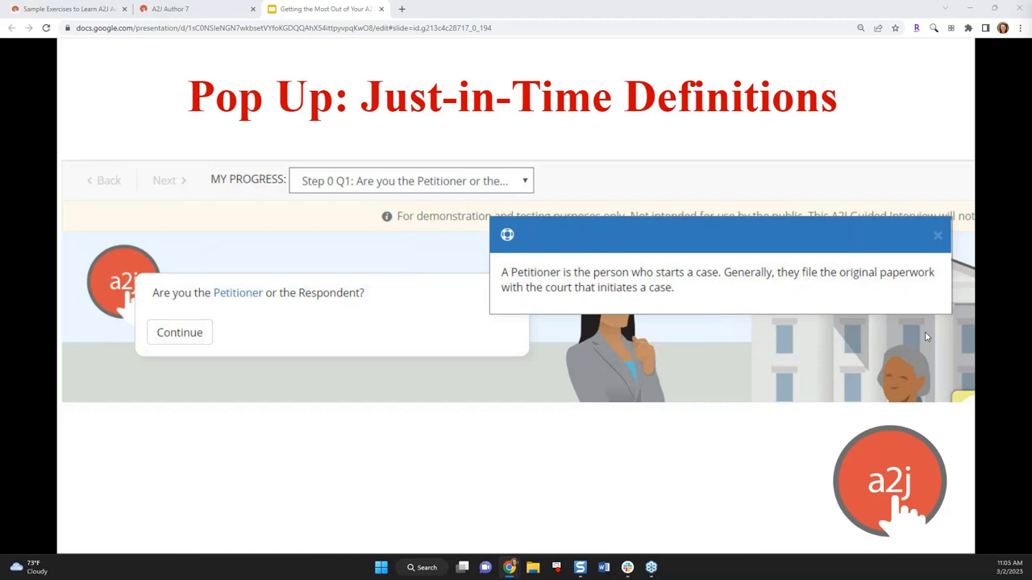
{"action": "key", "text": "Right"}
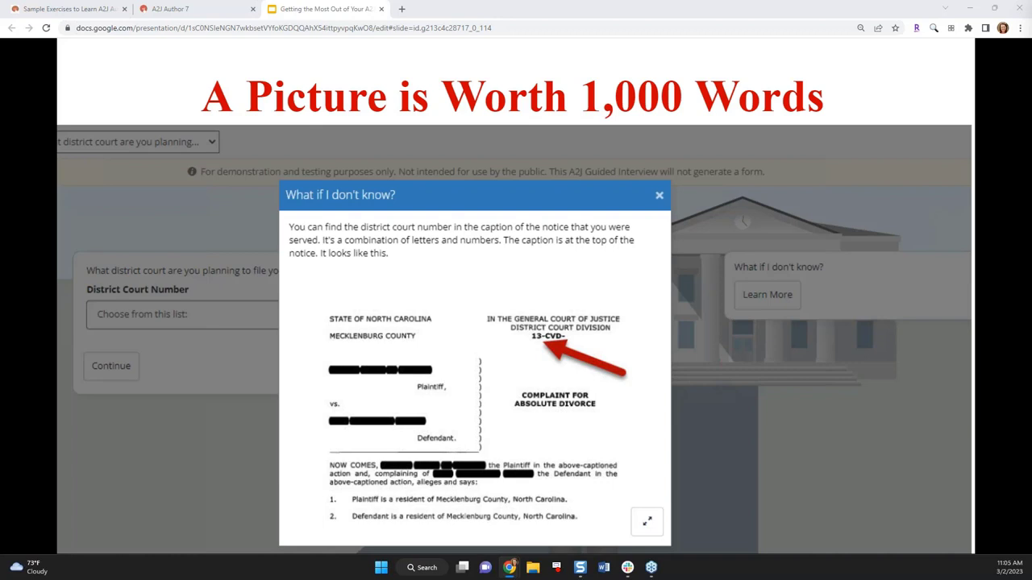
Show the 'Videos Too!' slide with its pink-blossom demo pop-up
{"action": "key", "text": "Right"}
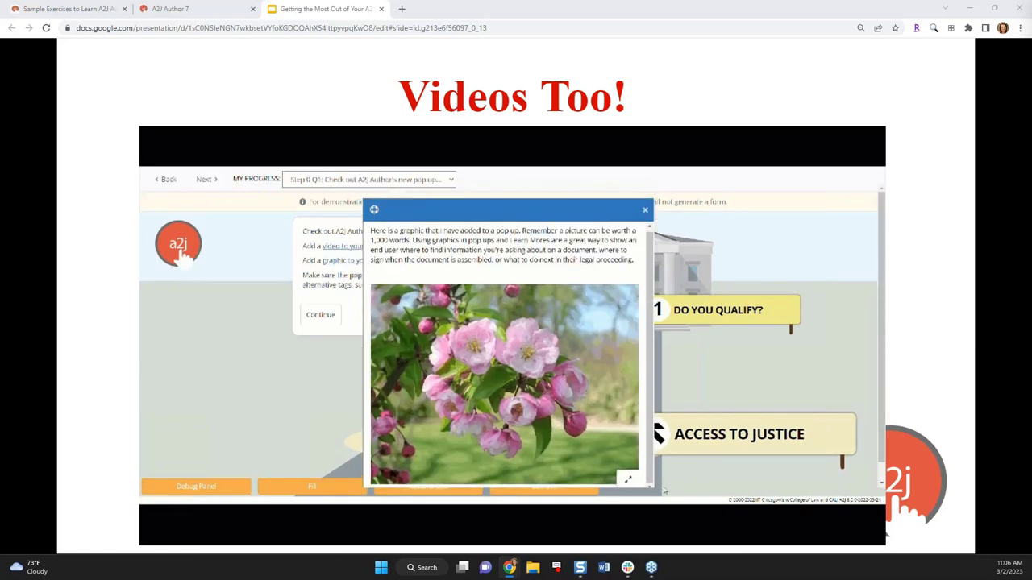
Show the 'An Eye to Accessibility' slide covering Media Label, Alt-Text and Video Transcript
{"action": "key", "text": "Right"}
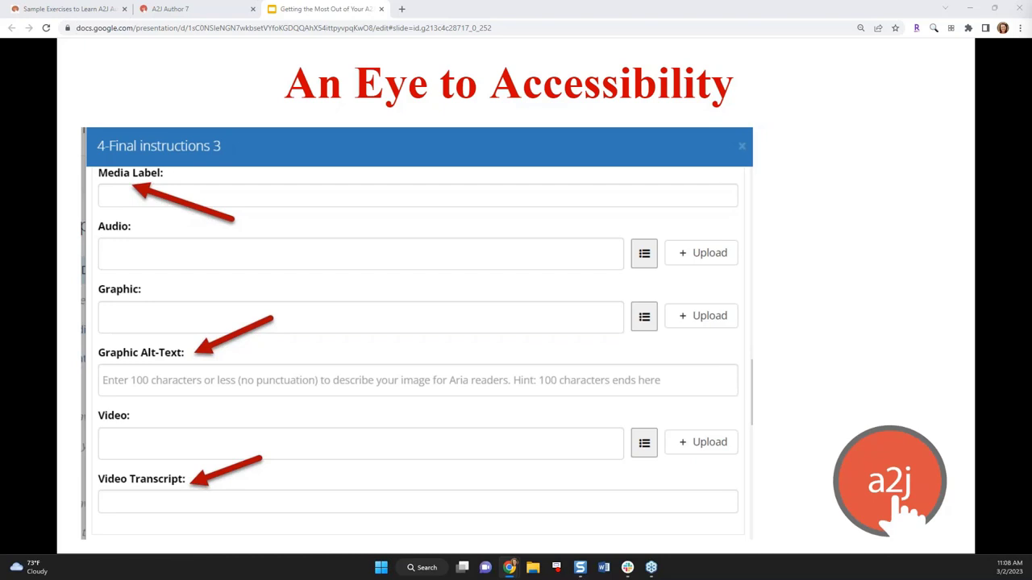
Step through 'The Merge Tool' section slide to the 'Normal Workflow' diagram slide
{"action": "key", "text": "Right"}
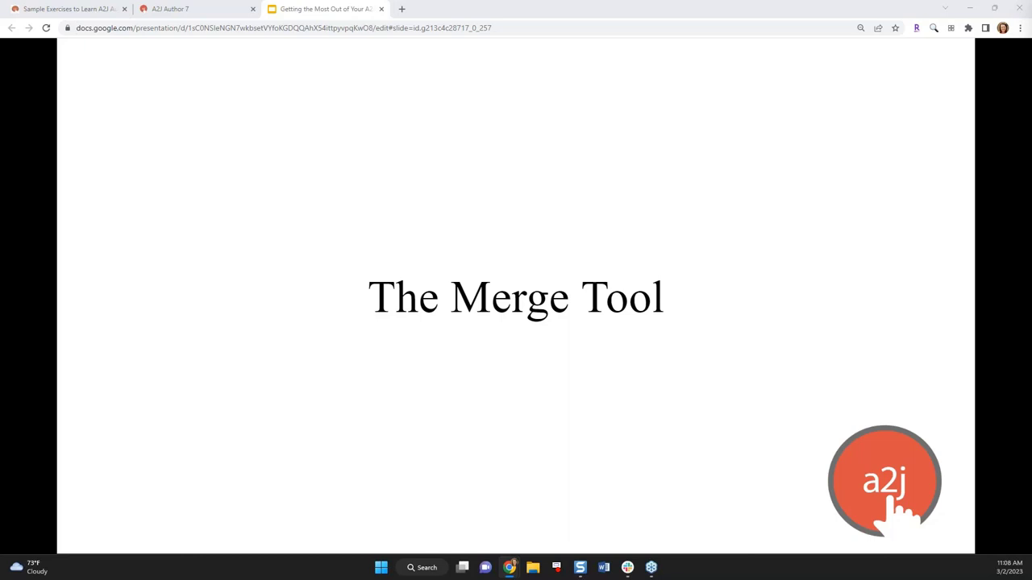
{"action": "key", "text": "Right"}
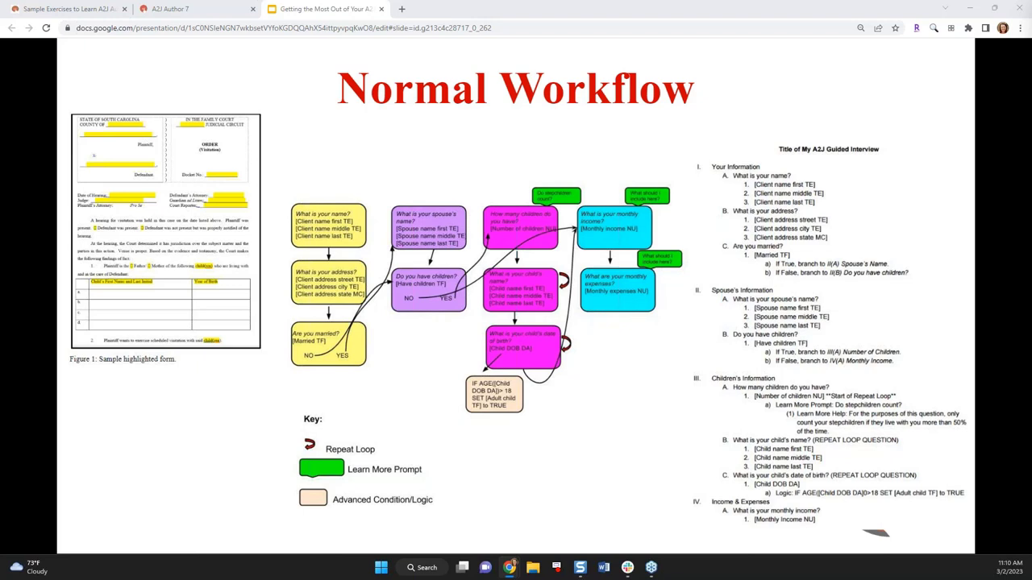
Advance through 'Reduce Reuse Recycle' to 'The Merge Tool' screenshot slide
{"action": "key", "text": "Right"}
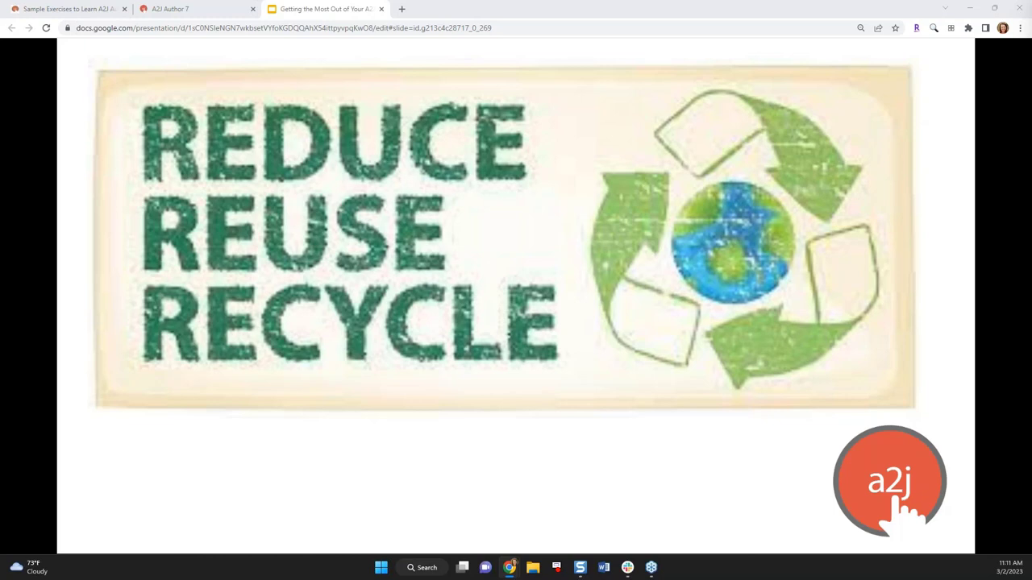
{"action": "key", "text": "Right"}
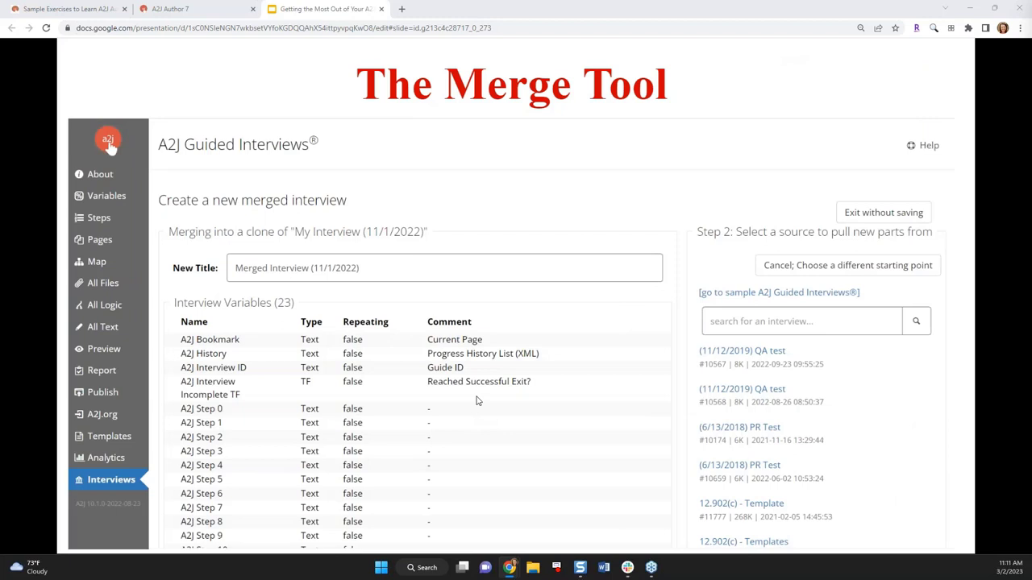
In the A2J Author 7 tab, start a merged interview, then exit it unsaved
{"action": "left_click", "coordinate": [171, 10]}
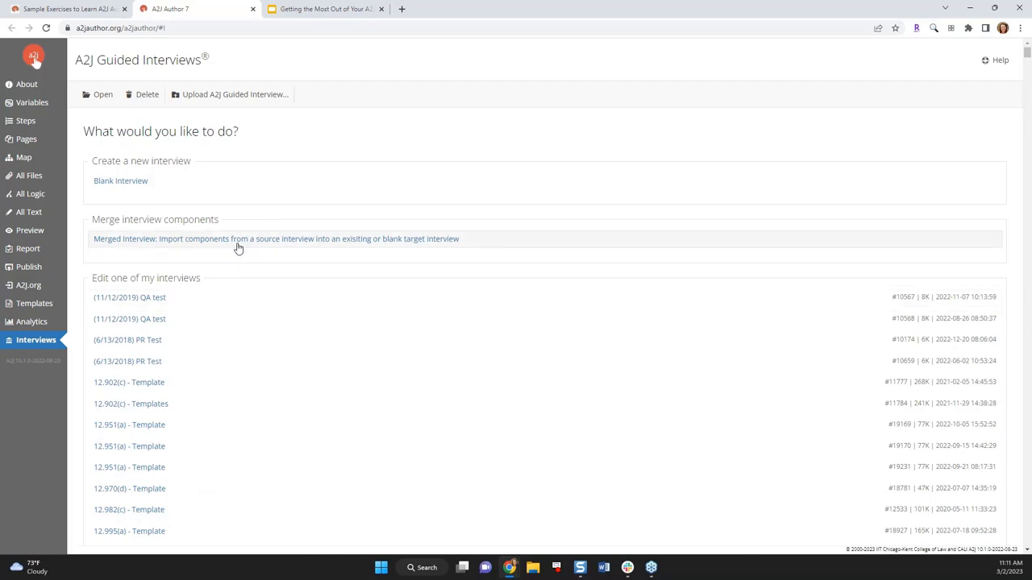
{"action": "double_click", "coordinate": [181, 246]}
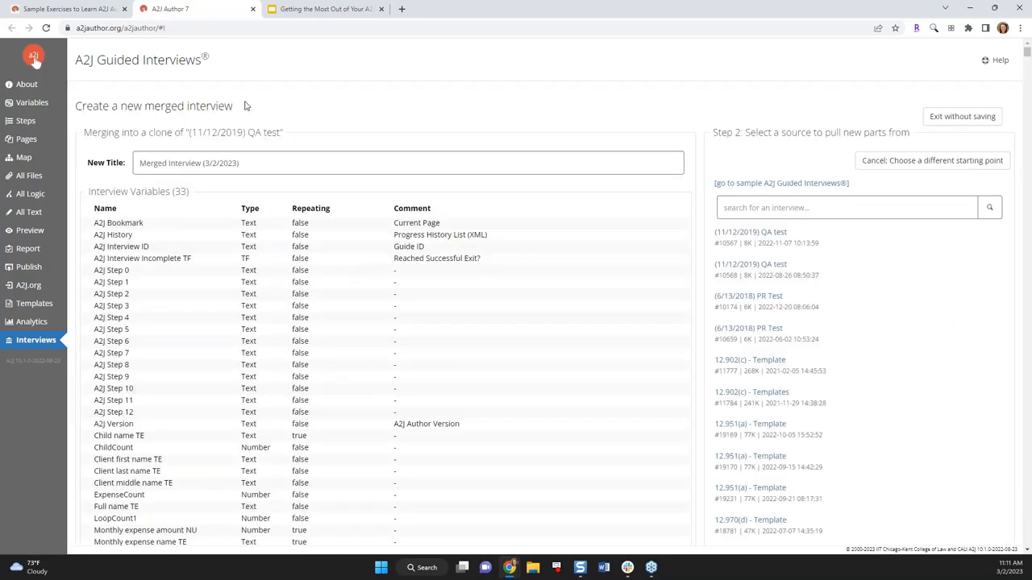
{"action": "left_click", "coordinate": [945, 119]}
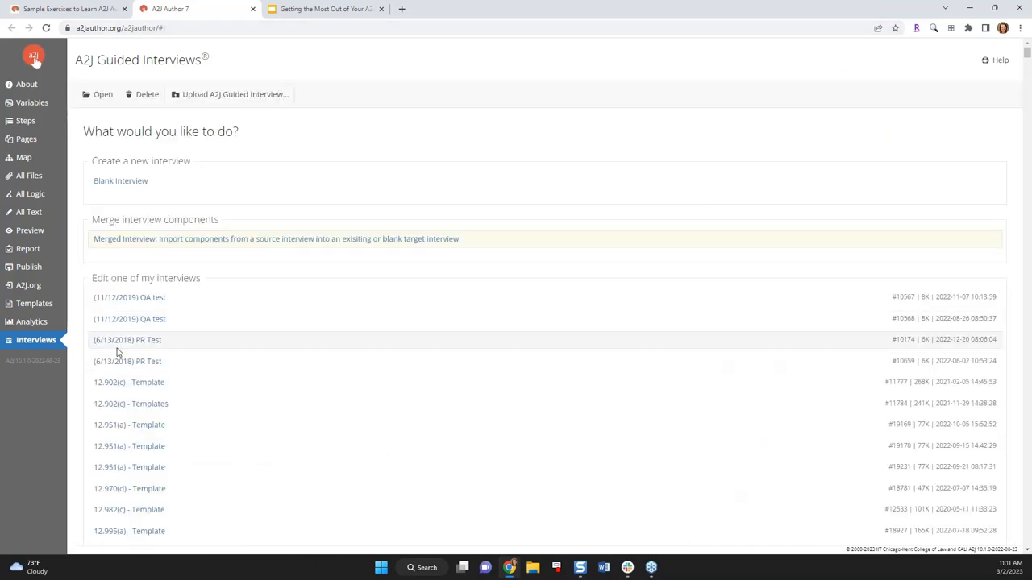
Begin another merged interview and pick Blank Interview as the Step 1 starting point
{"action": "double_click", "coordinate": [136, 245]}
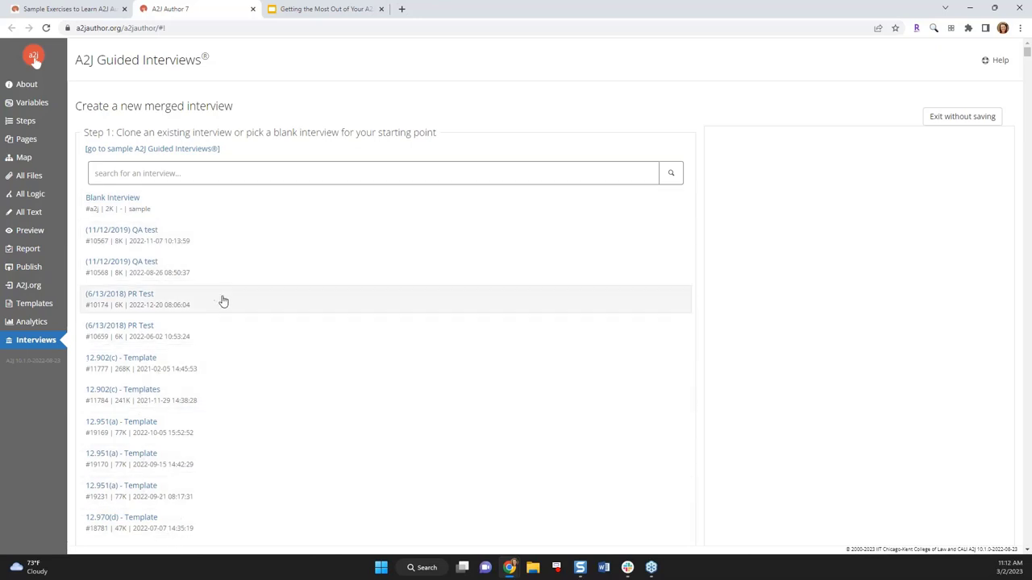
{"action": "scroll", "coordinate": [222, 300], "scroll_direction": "down", "scroll_amount": 7}
{"action": "scroll", "coordinate": [228, 307], "scroll_direction": "down", "scroll_amount": 2}
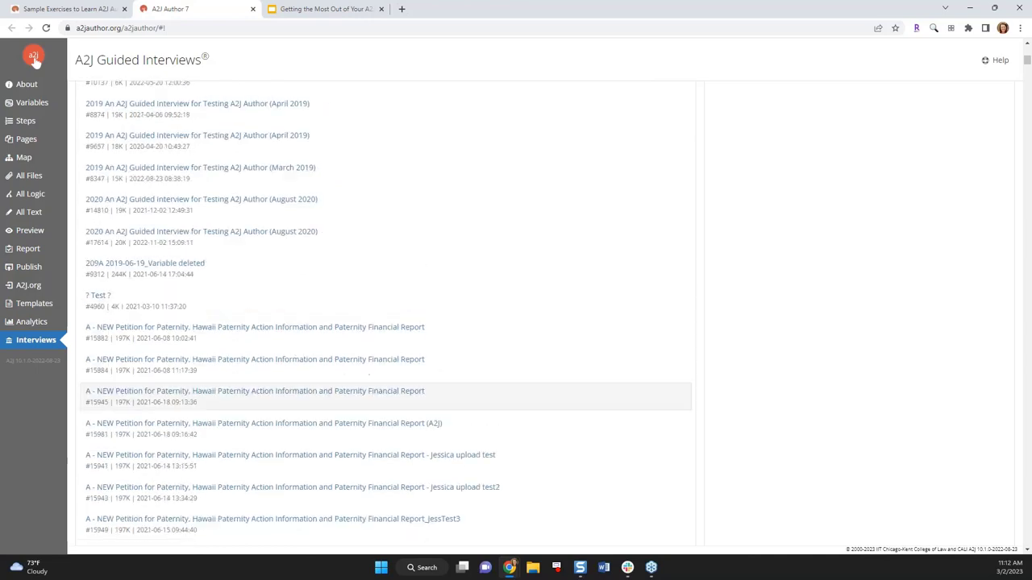
{"action": "scroll", "coordinate": [299, 352], "scroll_direction": "up", "scroll_amount": 10}
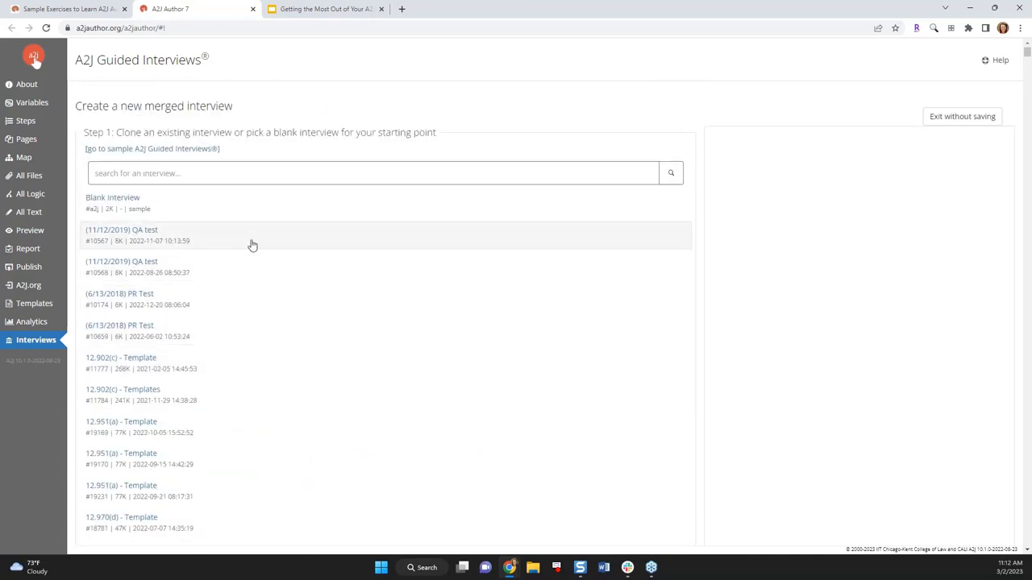
{"action": "left_click", "coordinate": [124, 201]}
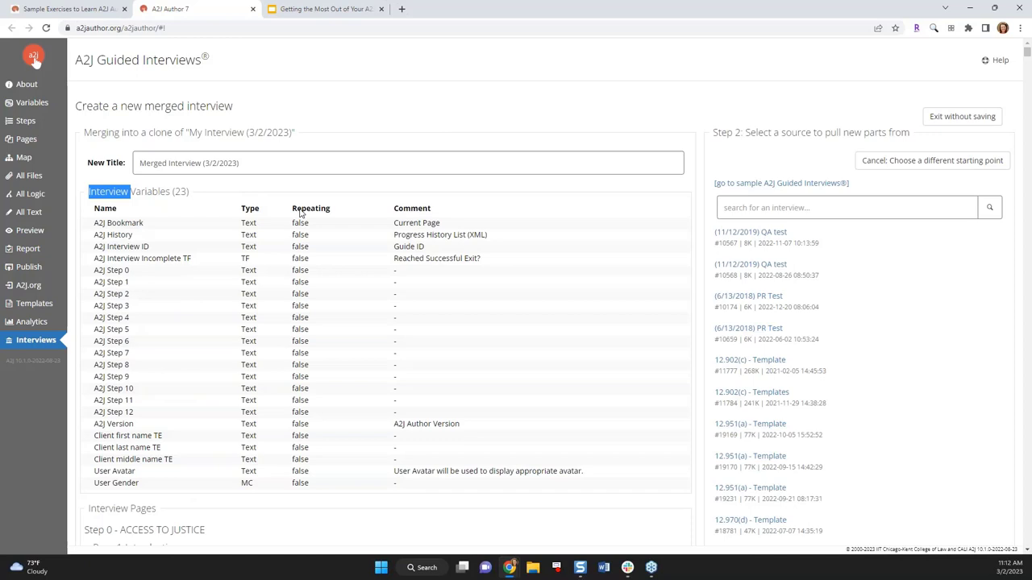
Add 'Webinar' before the title to make it 'Webinar Merged Interview (3/2/2023)'
{"action": "left_click", "coordinate": [184, 168]}
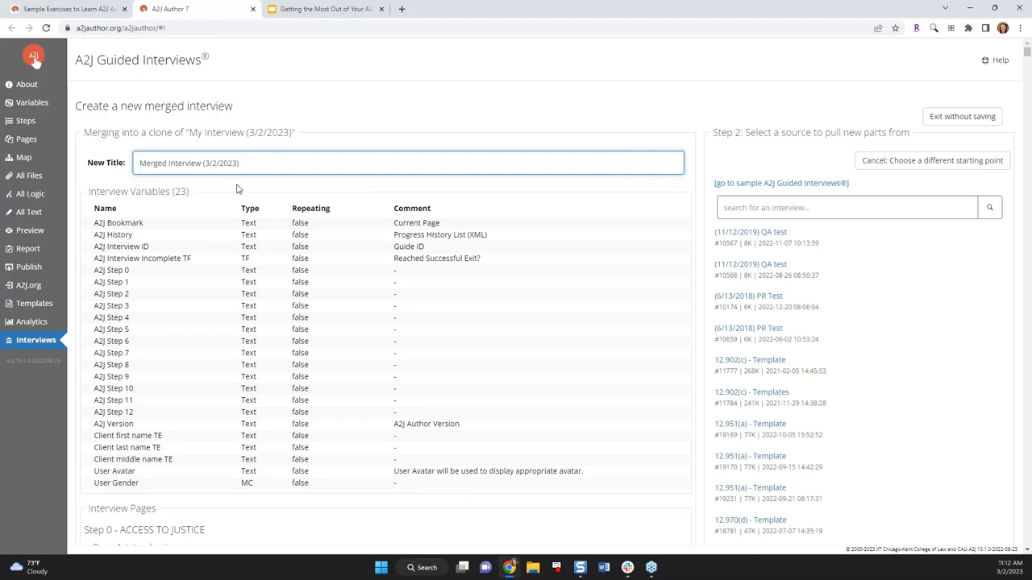
{"action": "type", "text": "Webinar"}
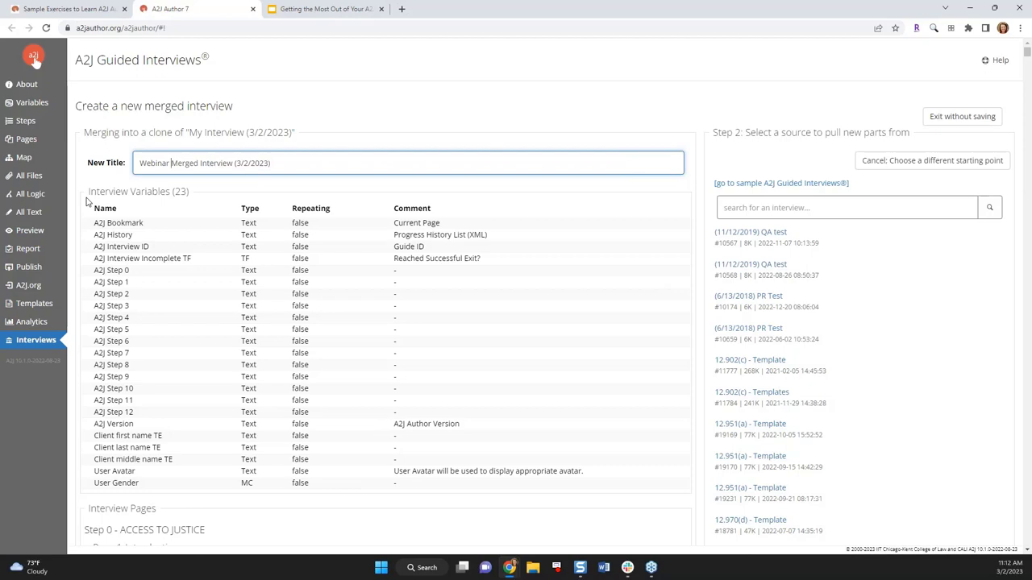
{"action": "left_click", "coordinate": [184, 194]}
Scroll through the merged interview's variables table and pages to review them
{"action": "scroll", "coordinate": [207, 403], "scroll_direction": "down", "scroll_amount": 10}
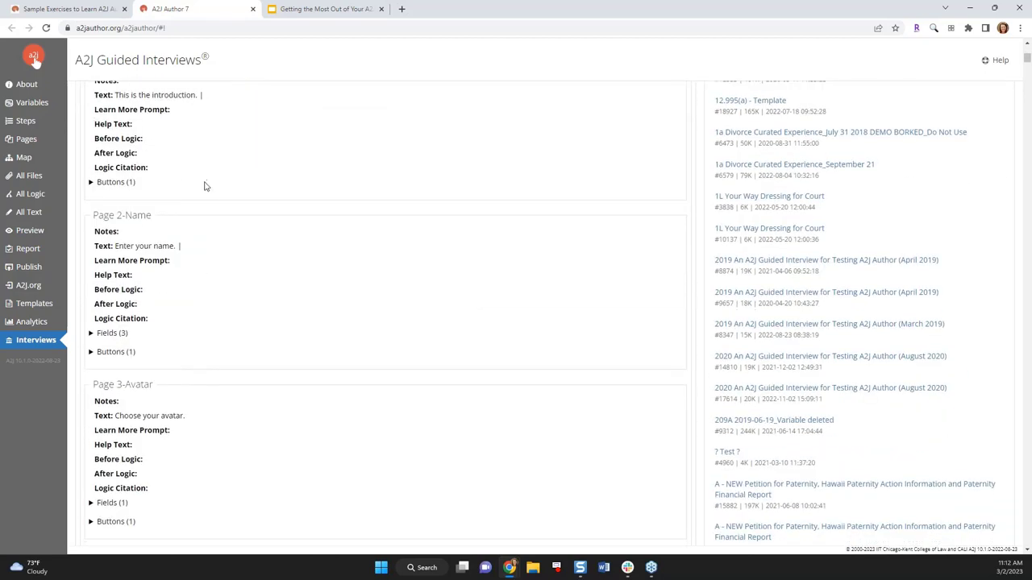
{"action": "scroll", "coordinate": [207, 194], "scroll_direction": "up", "scroll_amount": 3}
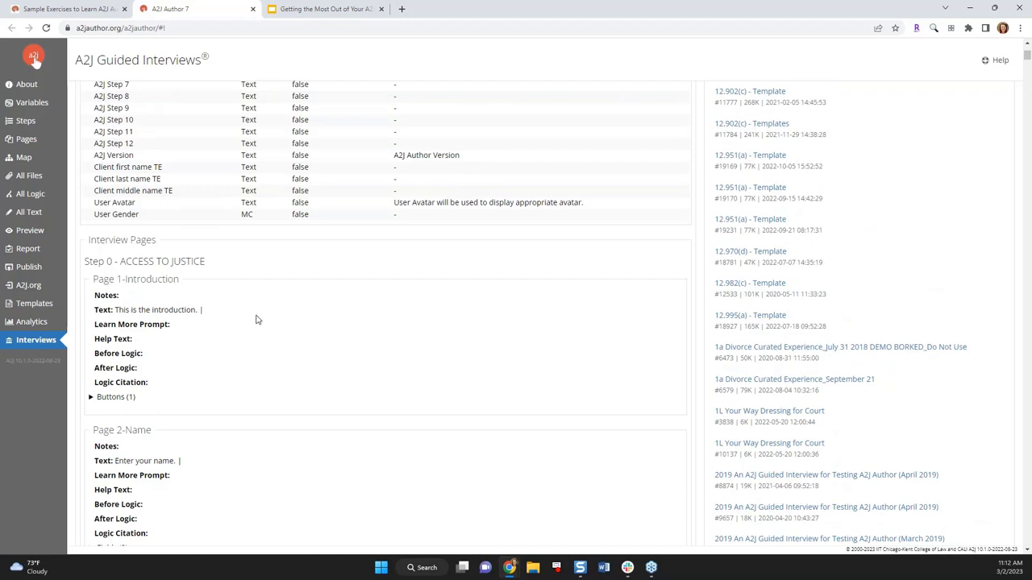
{"action": "scroll", "coordinate": [256, 318], "scroll_direction": "down", "scroll_amount": 1}
{"action": "scroll", "coordinate": [256, 318], "scroll_direction": "up", "scroll_amount": 3}
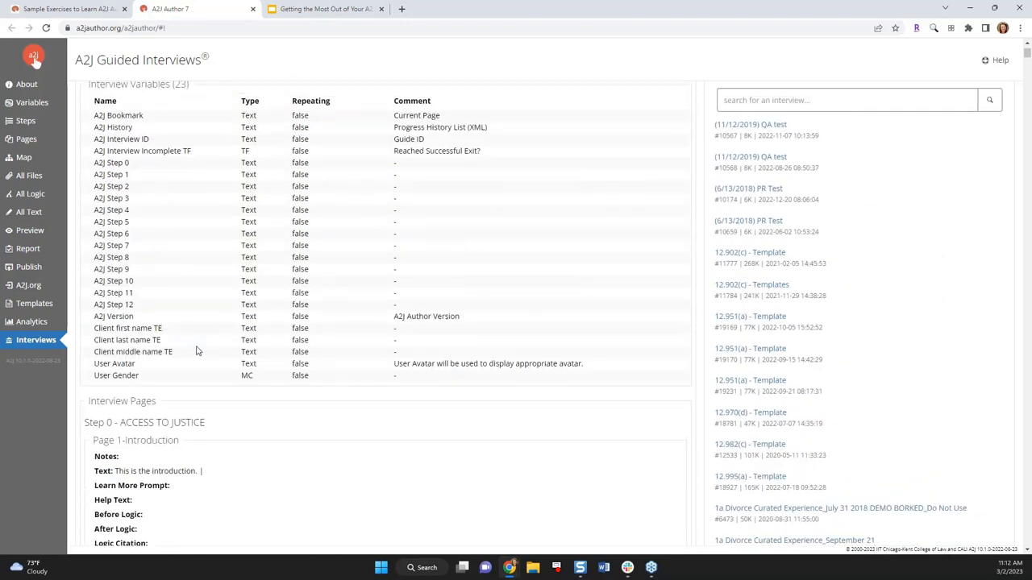
{"action": "scroll", "coordinate": [392, 317], "scroll_direction": "down", "scroll_amount": 15}
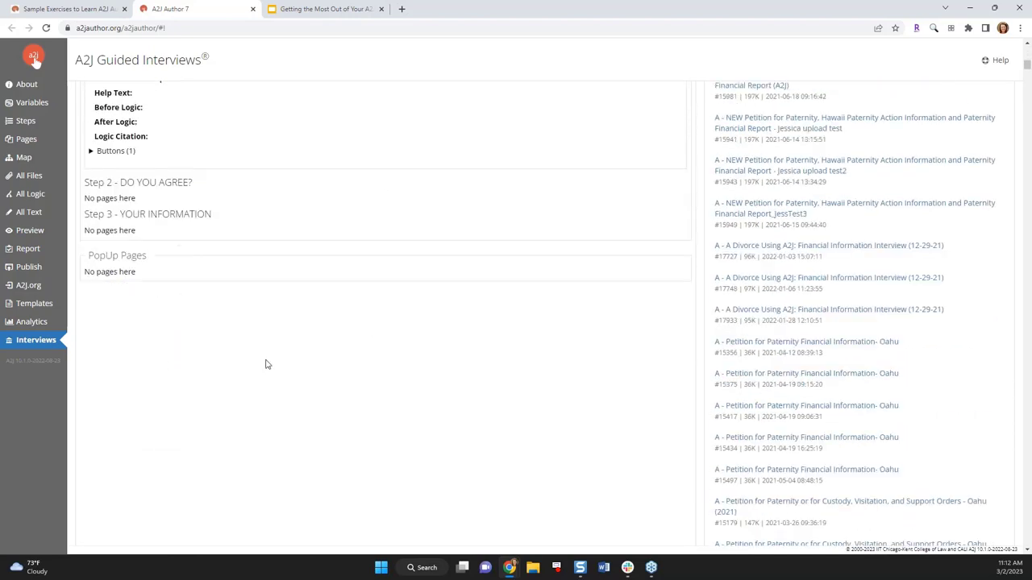
{"action": "scroll", "coordinate": [267, 366], "scroll_direction": "up", "scroll_amount": 8}
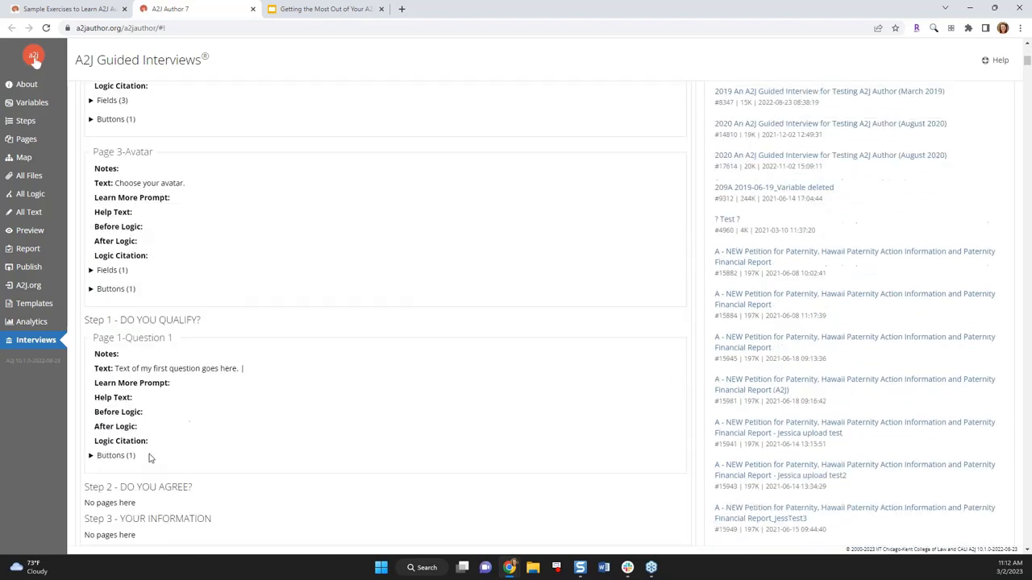
{"action": "scroll", "coordinate": [269, 385], "scroll_direction": "up", "scroll_amount": 3}
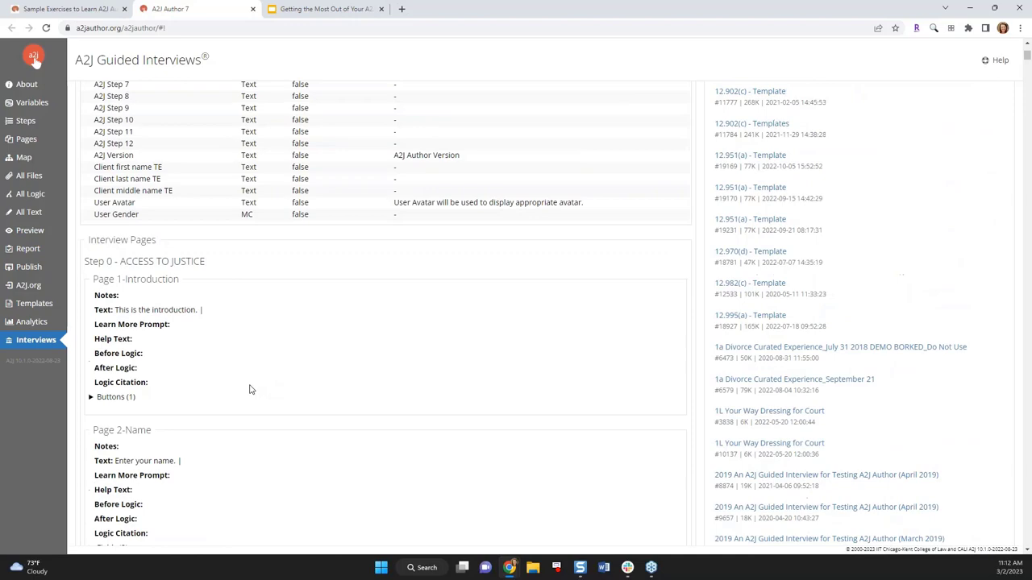
{"action": "scroll", "coordinate": [230, 365], "scroll_direction": "down", "scroll_amount": 3}
{"action": "scroll", "coordinate": [231, 354], "scroll_direction": "up", "scroll_amount": 1}
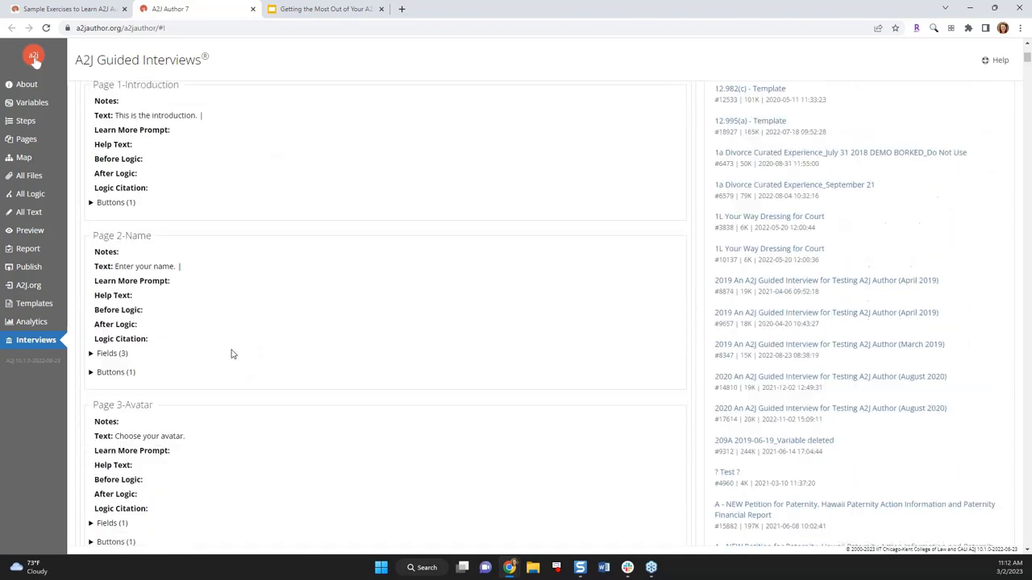
{"action": "scroll", "coordinate": [212, 353], "scroll_direction": "down", "scroll_amount": 5}
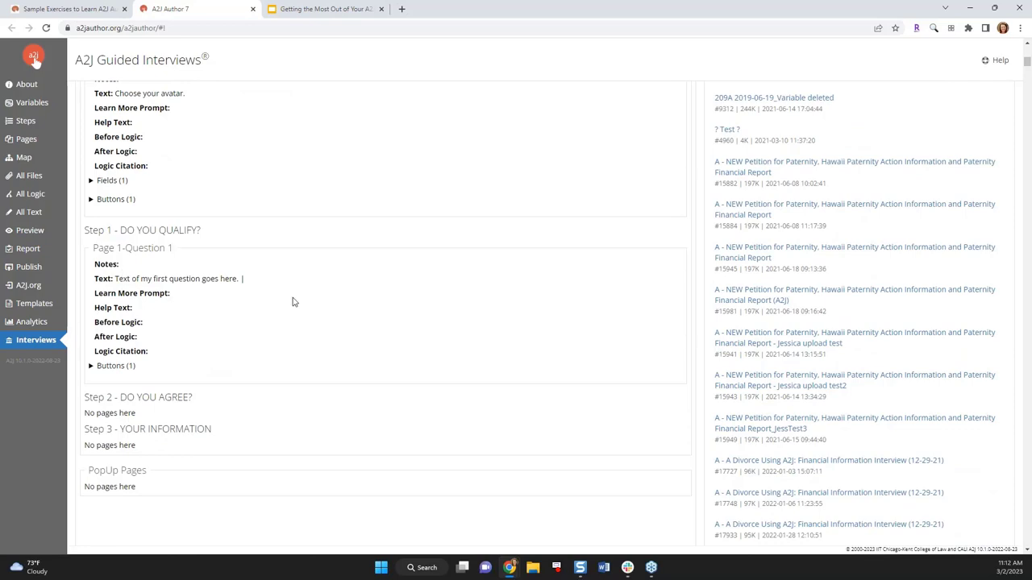
{"action": "scroll", "coordinate": [415, 336], "scroll_direction": "up", "scroll_amount": 10}
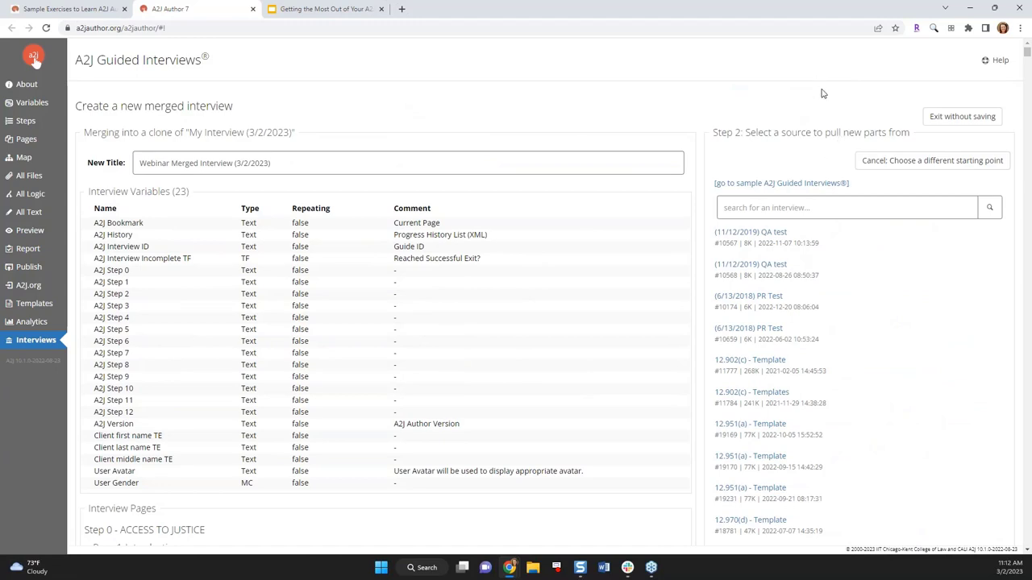
From the sample A2J Guided Interviews list, load Adult Name Change as the merge source
{"action": "left_click", "coordinate": [724, 185]}
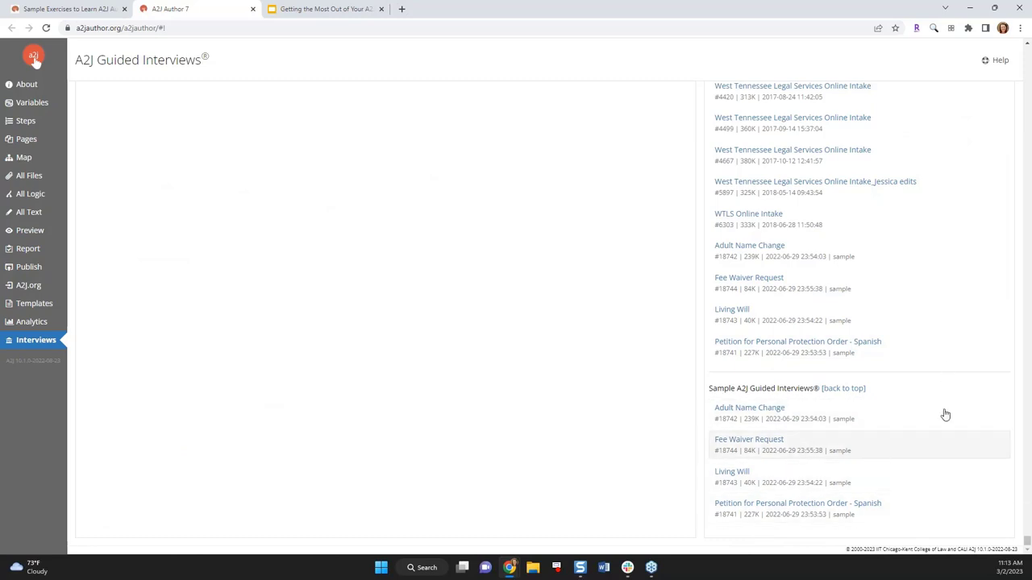
{"action": "scroll", "coordinate": [940, 367], "scroll_direction": "up", "scroll_amount": 2}
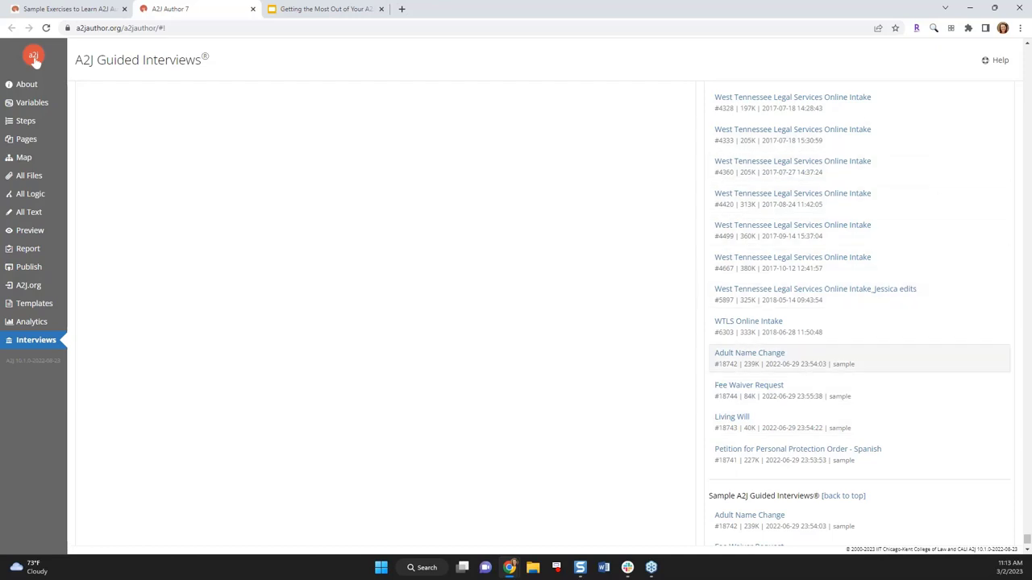
{"action": "scroll", "coordinate": [943, 467], "scroll_direction": "down", "scroll_amount": 1}
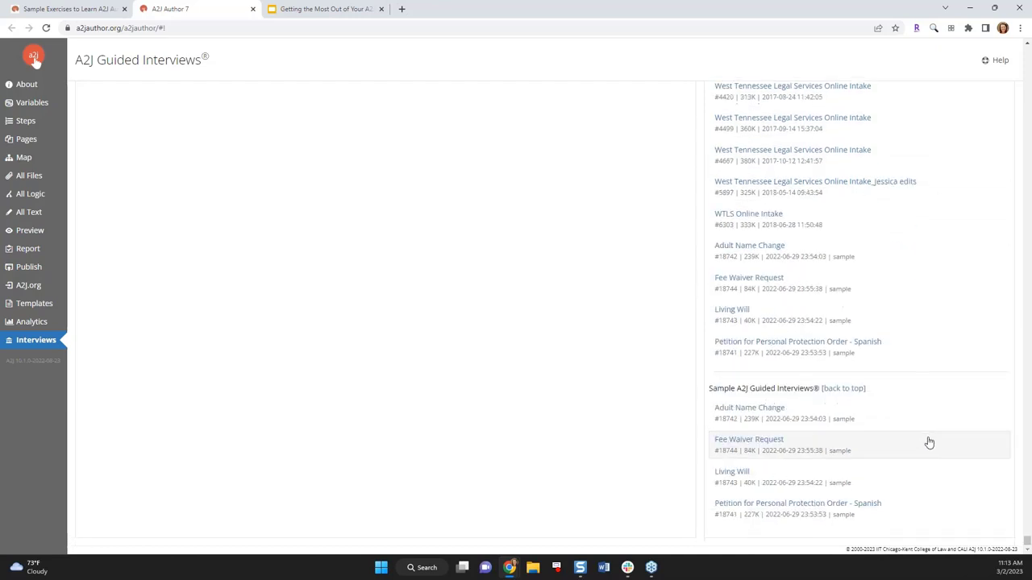
{"action": "left_click", "coordinate": [747, 410]}
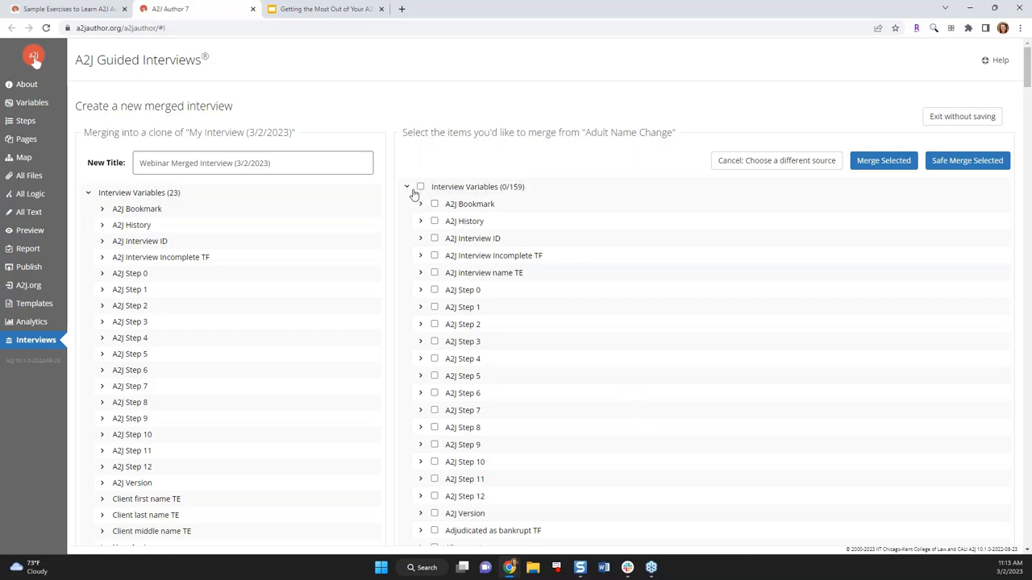
{"action": "scroll", "coordinate": [548, 297], "scroll_direction": "down", "scroll_amount": 3}
{"action": "scroll", "coordinate": [546, 298], "scroll_direction": "up", "scroll_amount": 2}
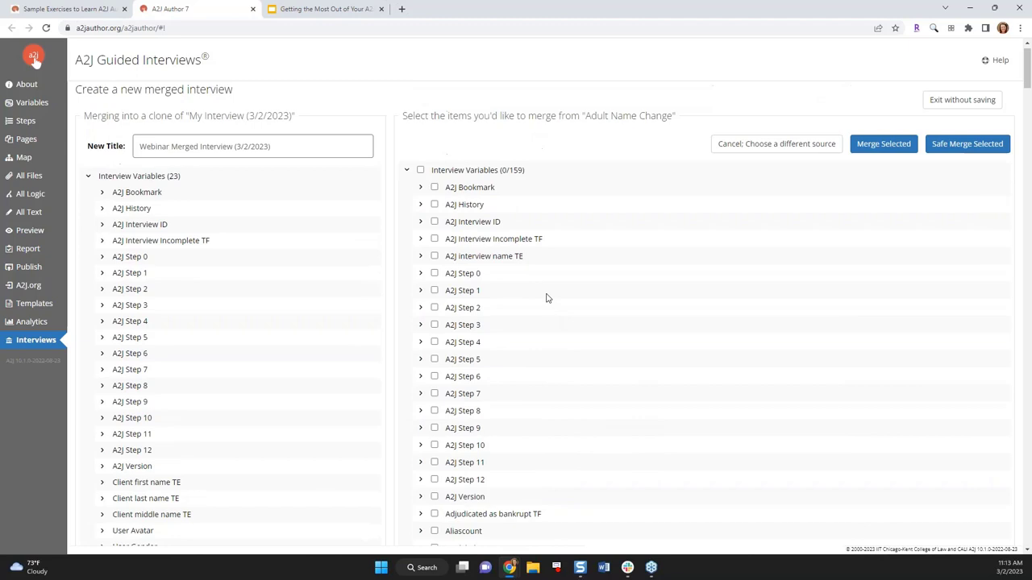
{"action": "scroll", "coordinate": [545, 298], "scroll_direction": "up", "scroll_amount": 1}
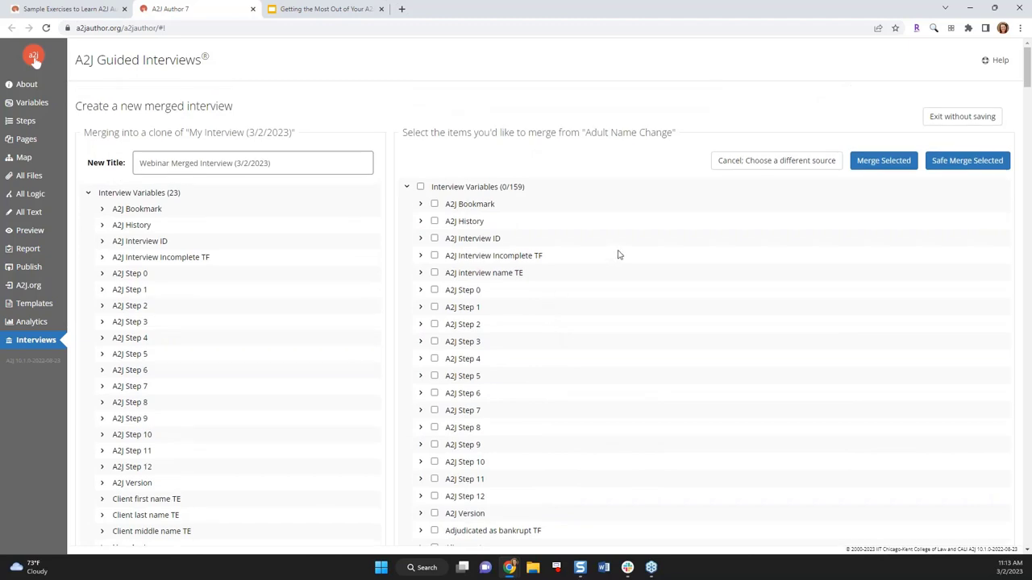
Expand Step 0 and tick Pages 04, 06, 05a, 05b and 01-Seal records popup for merging
{"action": "left_click", "coordinate": [406, 188]}
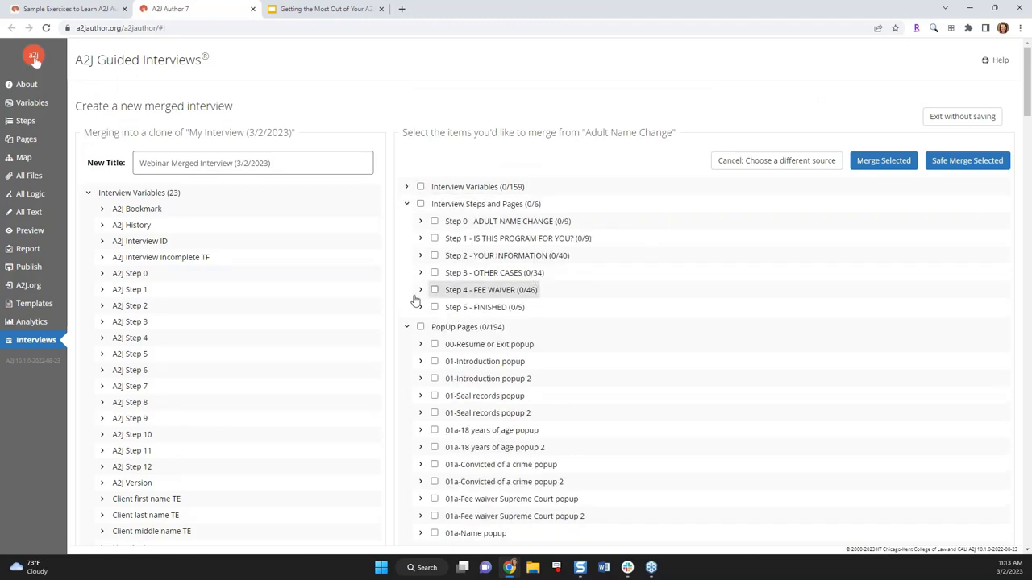
{"action": "left_click", "coordinate": [420, 221]}
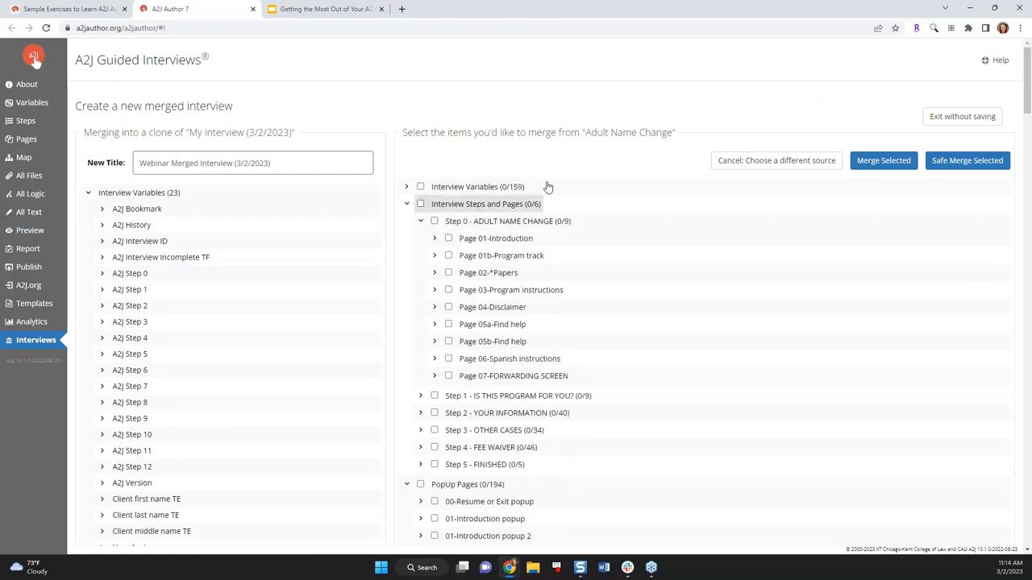
{"action": "left_click", "coordinate": [448, 307]}
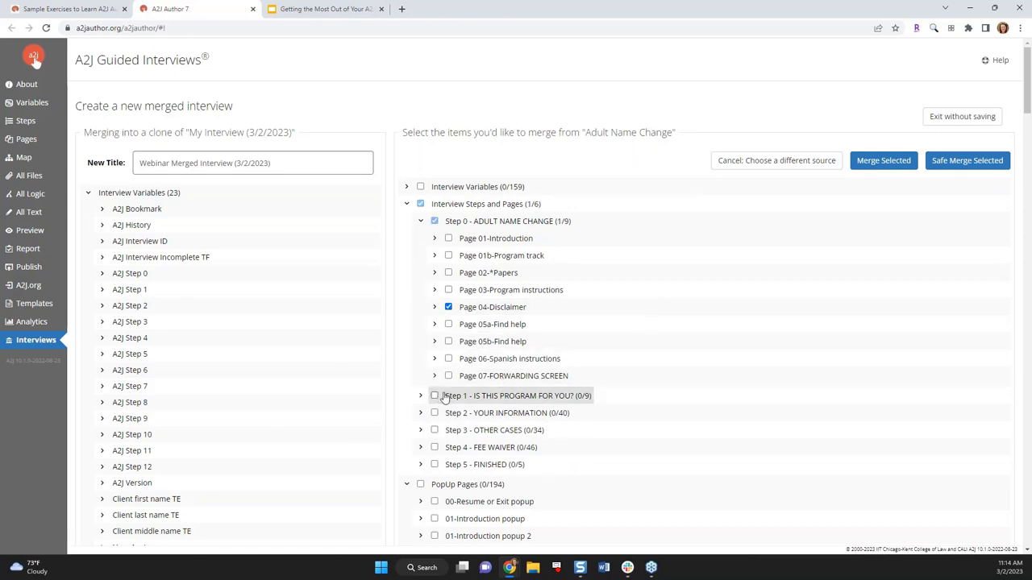
{"action": "scroll", "coordinate": [439, 394], "scroll_direction": "down", "scroll_amount": 1}
{"action": "left_click", "coordinate": [449, 306]}
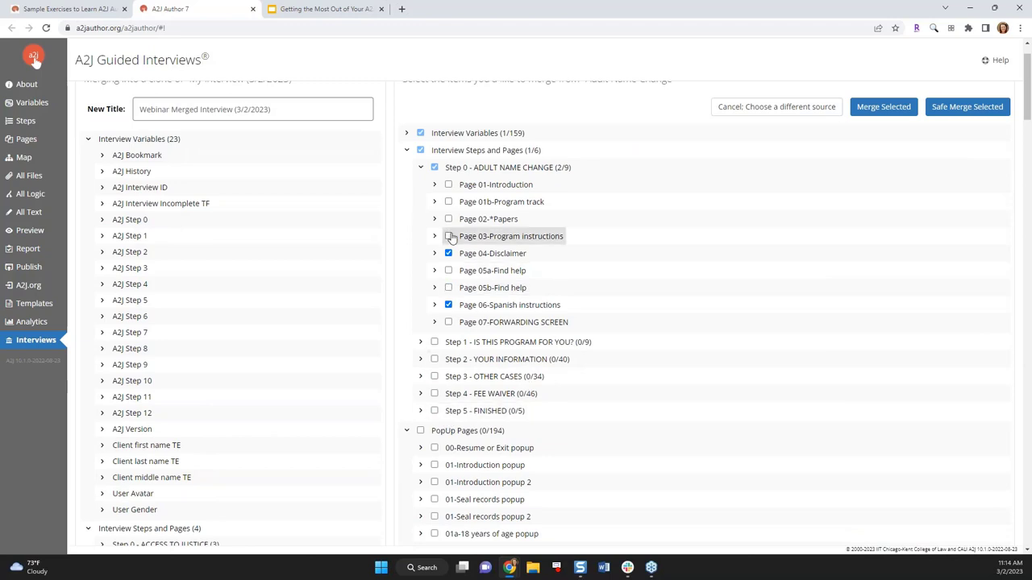
{"action": "left_click", "coordinate": [448, 271]}
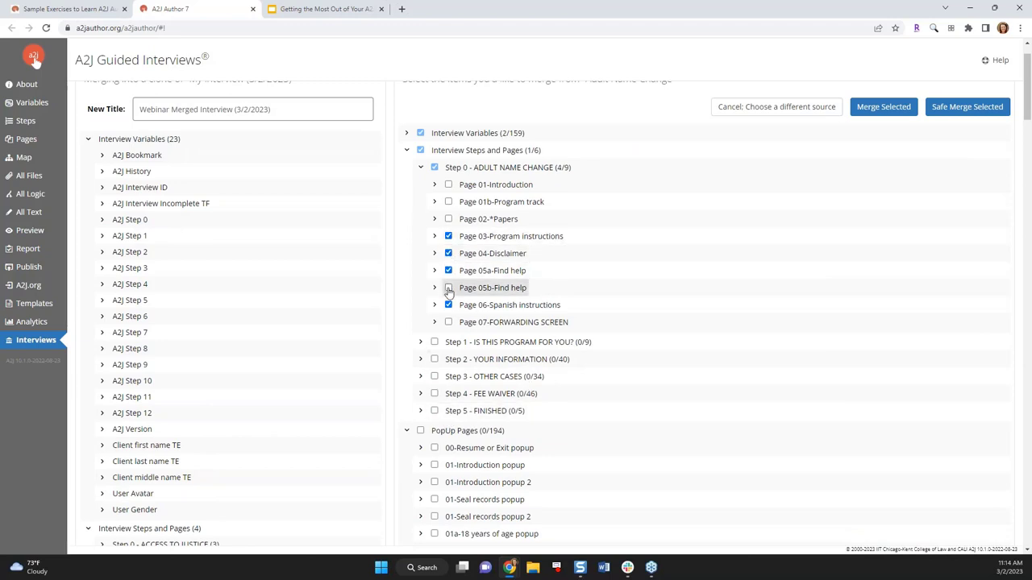
{"action": "left_click", "coordinate": [448, 288]}
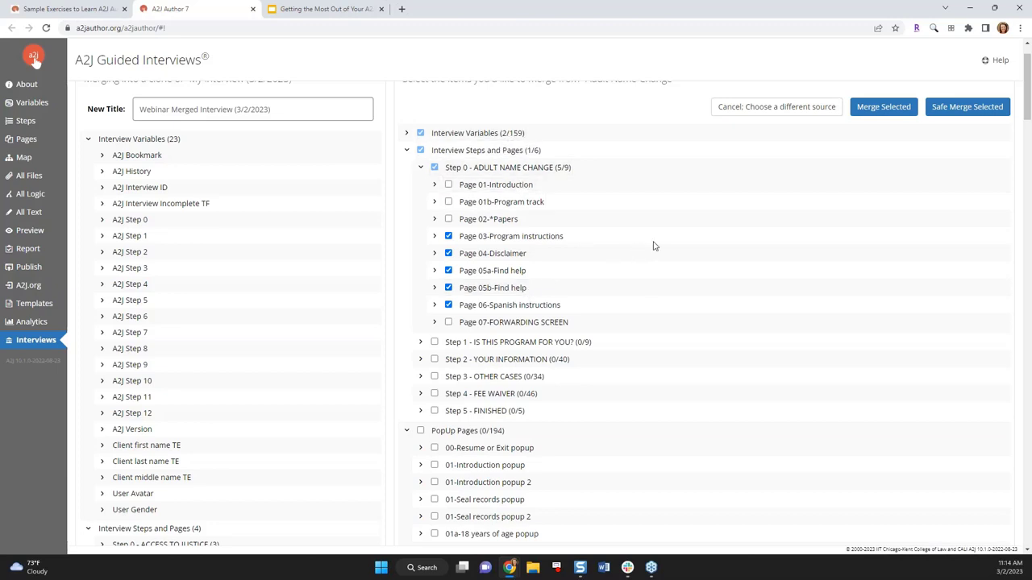
{"action": "scroll", "coordinate": [650, 283], "scroll_direction": "down", "scroll_amount": 3}
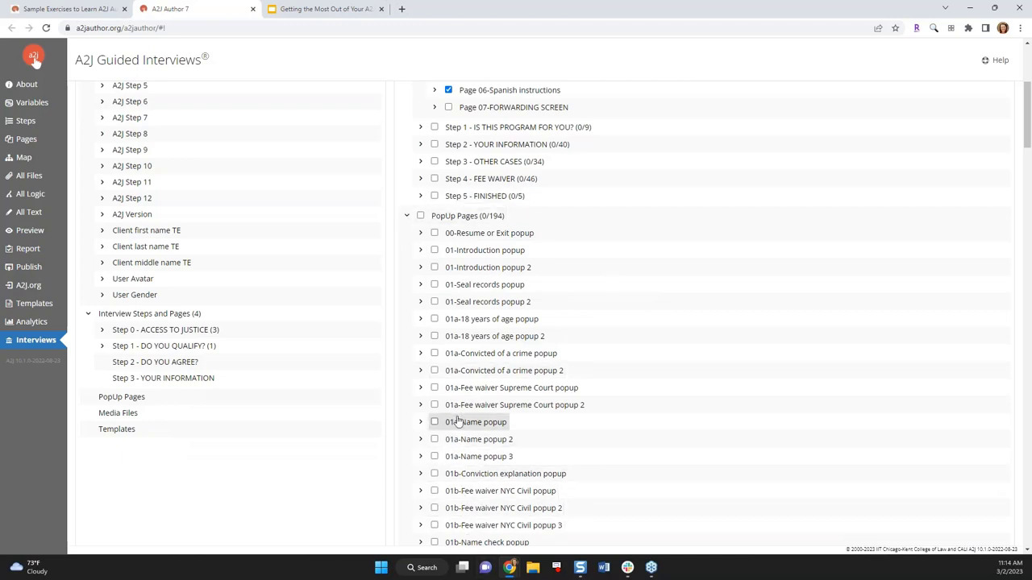
{"action": "left_click", "coordinate": [435, 284]}
Tick 01-Seal records popup 2 and both 01a-Fee waiver Supreme Court popups
{"action": "left_click", "coordinate": [435, 302]}
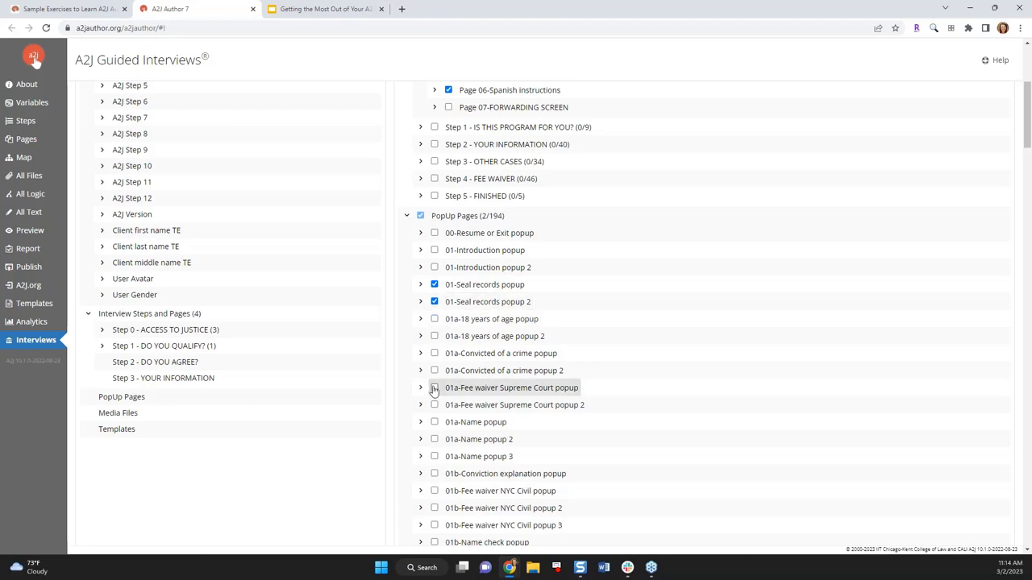
{"action": "left_click", "coordinate": [434, 388]}
{"action": "left_click", "coordinate": [435, 405]}
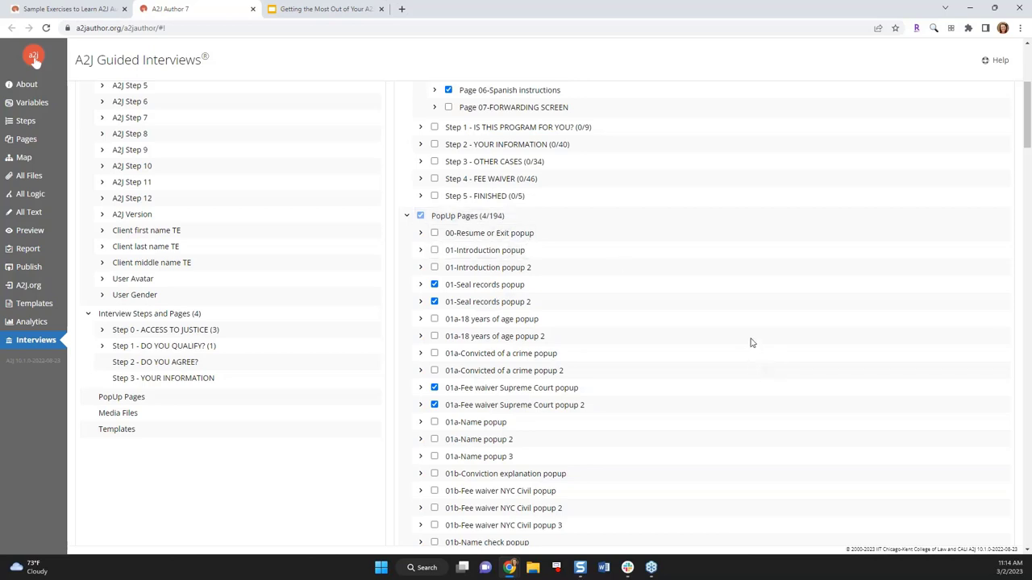
Run Safe Merge Selected to merge the chosen items into the clone
{"action": "scroll", "coordinate": [751, 343], "scroll_direction": "down", "scroll_amount": 2}
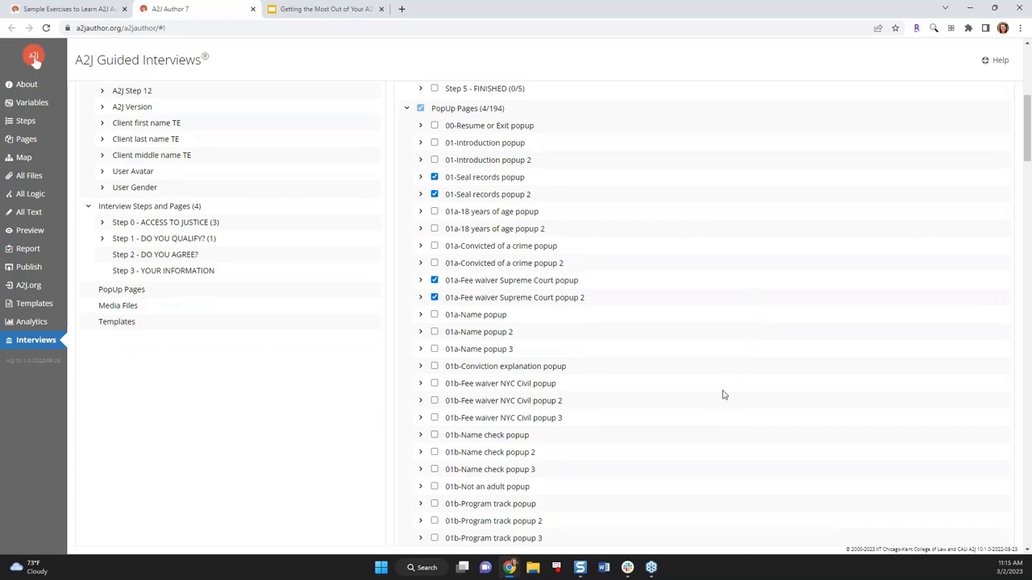
{"action": "scroll", "coordinate": [723, 395], "scroll_direction": "up", "scroll_amount": 7}
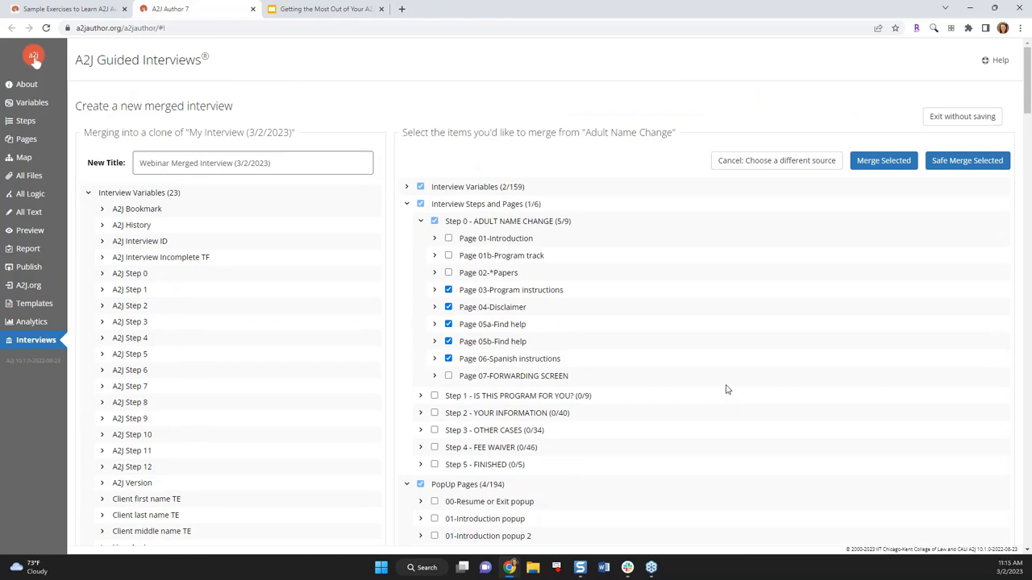
{"action": "scroll", "coordinate": [728, 387], "scroll_direction": "down", "scroll_amount": 2}
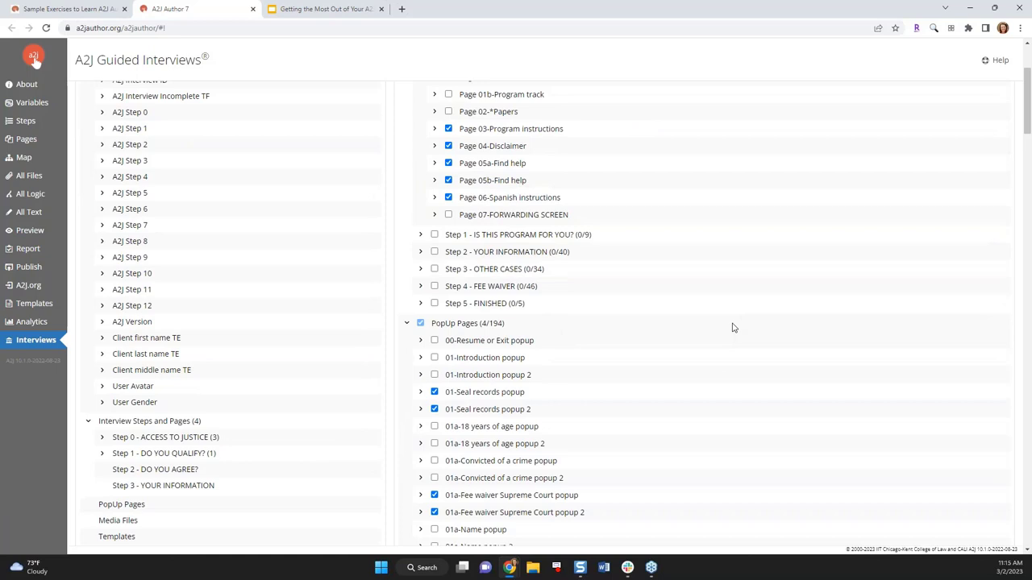
{"action": "scroll", "coordinate": [742, 312], "scroll_direction": "up", "scroll_amount": 2}
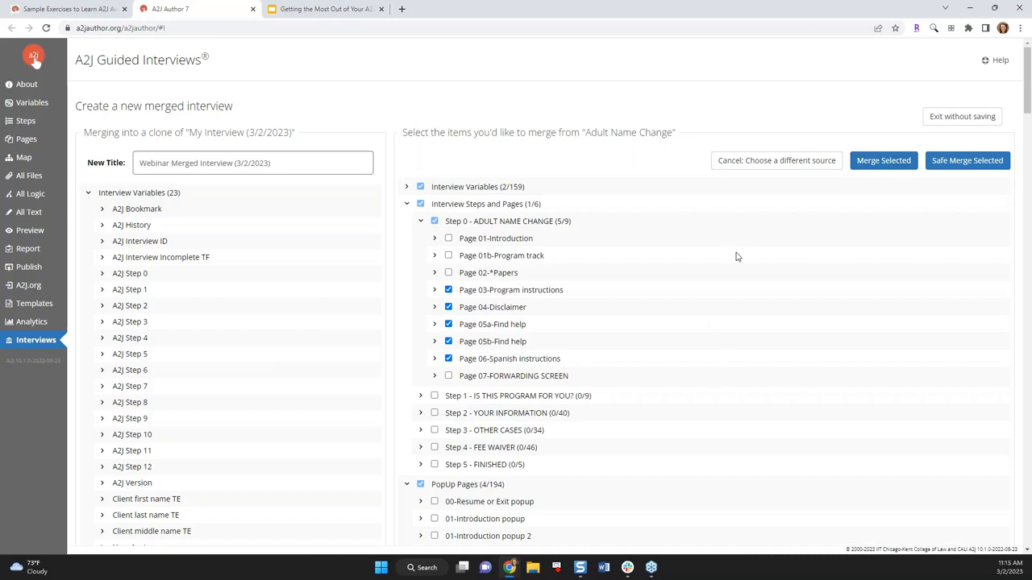
{"action": "left_click", "coordinate": [965, 161]}
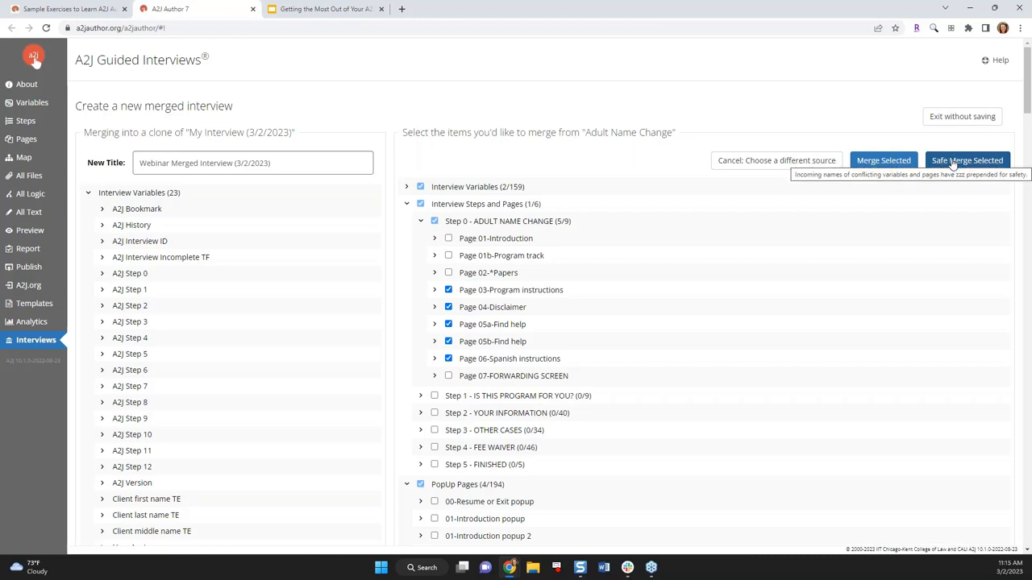
{"action": "left_click", "coordinate": [954, 162]}
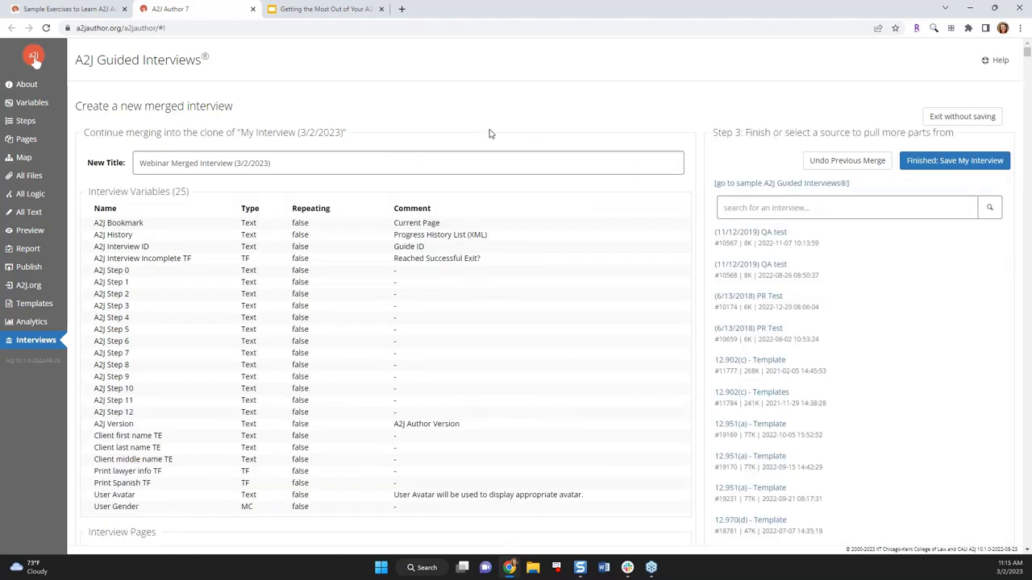
{"action": "mouse_move", "coordinate": [176, 193]}
{"action": "left_mouse_down"}
{"action": "mouse_move", "coordinate": [174, 165]}
{"action": "mouse_move", "coordinate": [173, 192]}
{"action": "left_mouse_up"}
{"action": "left_click", "coordinate": [194, 190]}
{"action": "scroll", "coordinate": [168, 420], "scroll_direction": "down", "scroll_amount": 1}
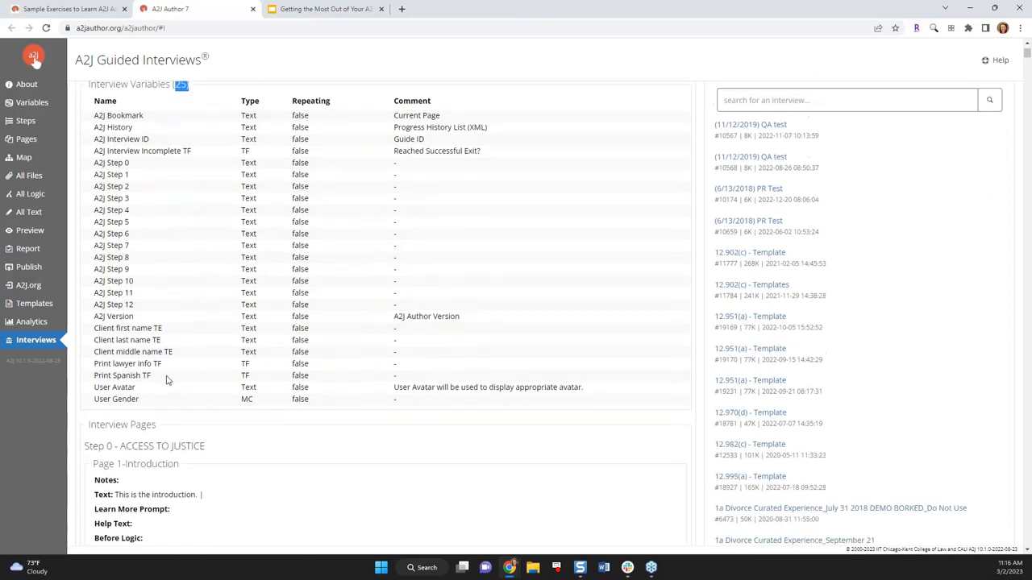
{"action": "left_click", "coordinate": [169, 375]}
{"action": "left_click_drag", "start_coordinate": [168, 375], "coordinate": [90, 366]}
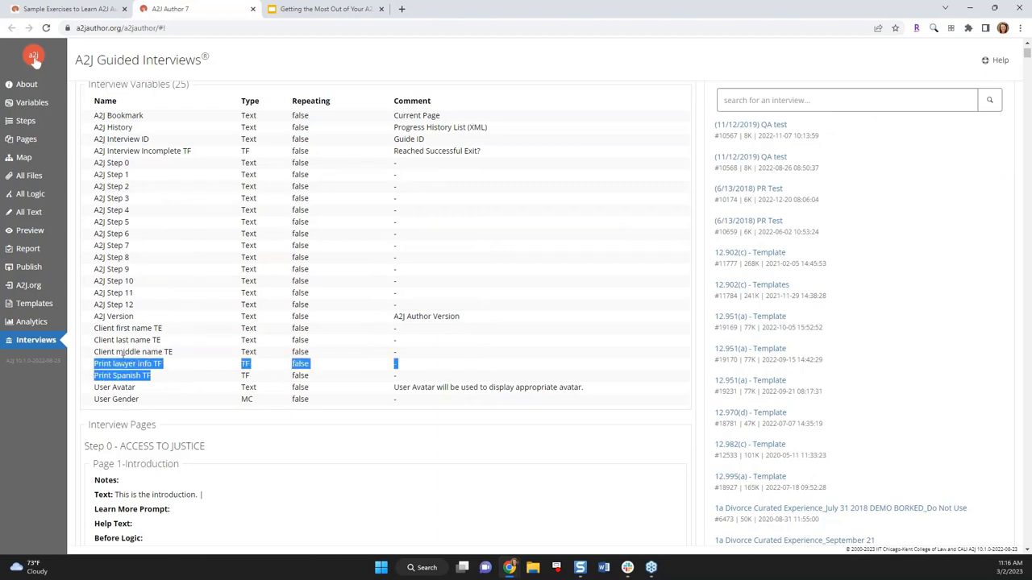
{"action": "left_click", "coordinate": [224, 420]}
{"action": "scroll", "coordinate": [306, 413], "scroll_direction": "down", "scroll_amount": 2}
{"action": "scroll", "coordinate": [306, 406], "scroll_direction": "down", "scroll_amount": 7}
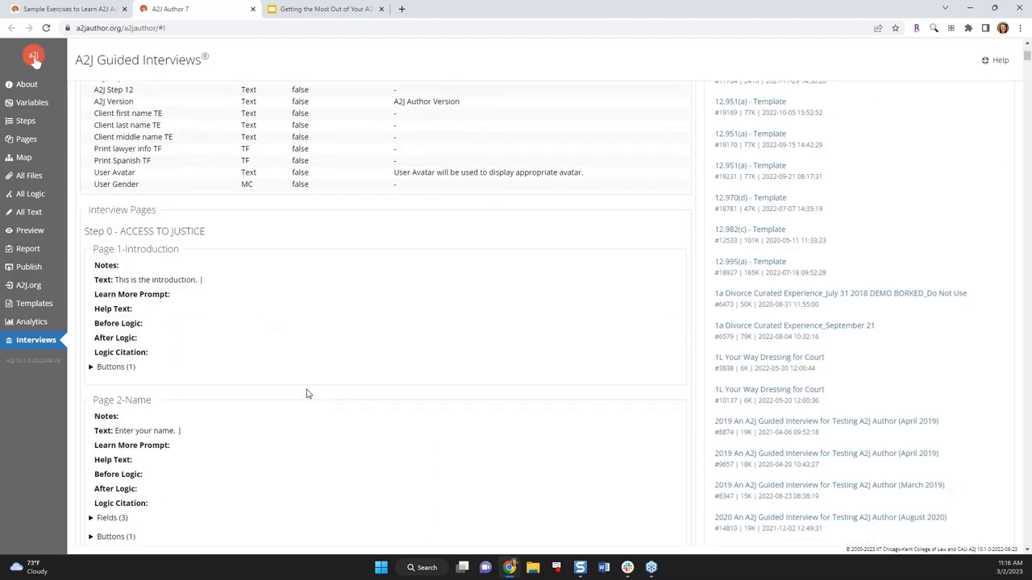
{"action": "scroll", "coordinate": [302, 378], "scroll_direction": "down", "scroll_amount": 5}
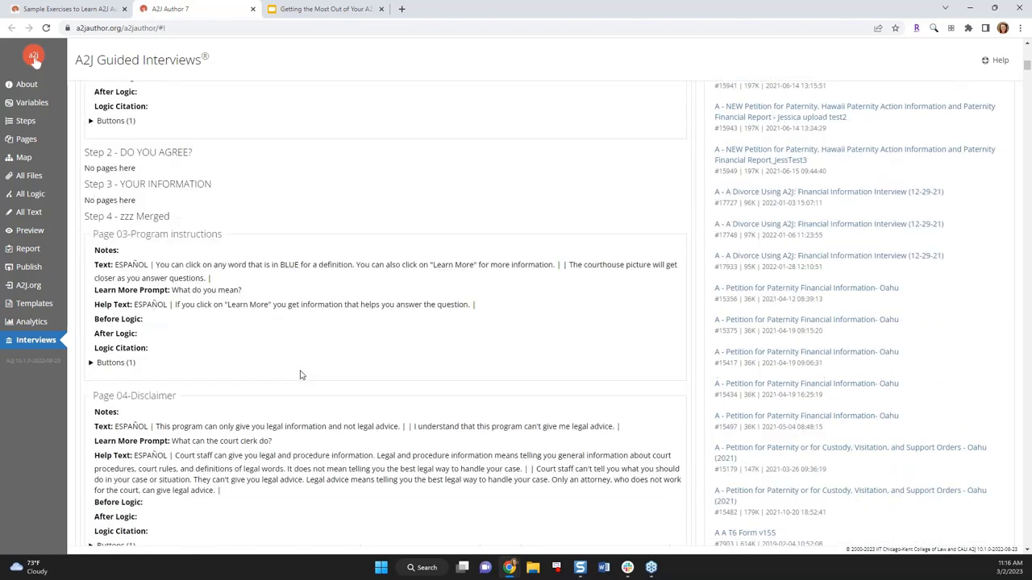
{"action": "scroll", "coordinate": [224, 101], "scroll_direction": "up", "scroll_amount": 1}
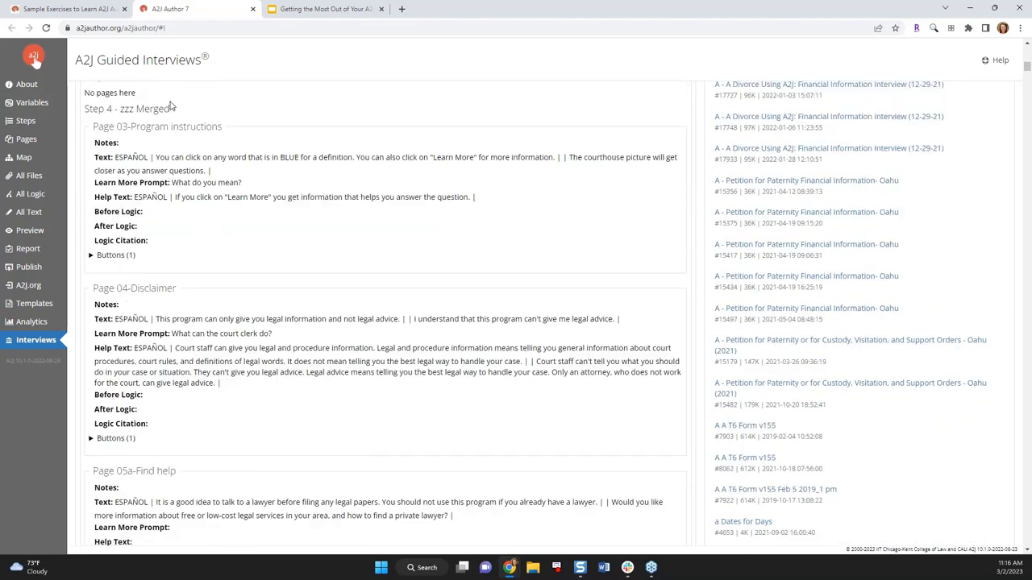
{"action": "scroll", "coordinate": [97, 217], "scroll_direction": "up", "scroll_amount": 1}
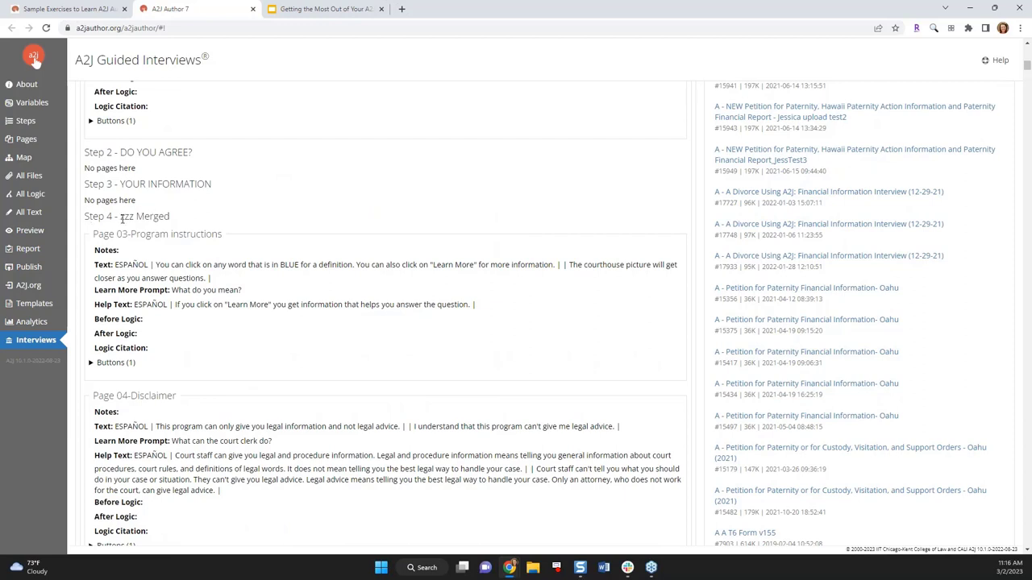
{"action": "left_click_drag", "start_coordinate": [122, 219], "coordinate": [178, 224]}
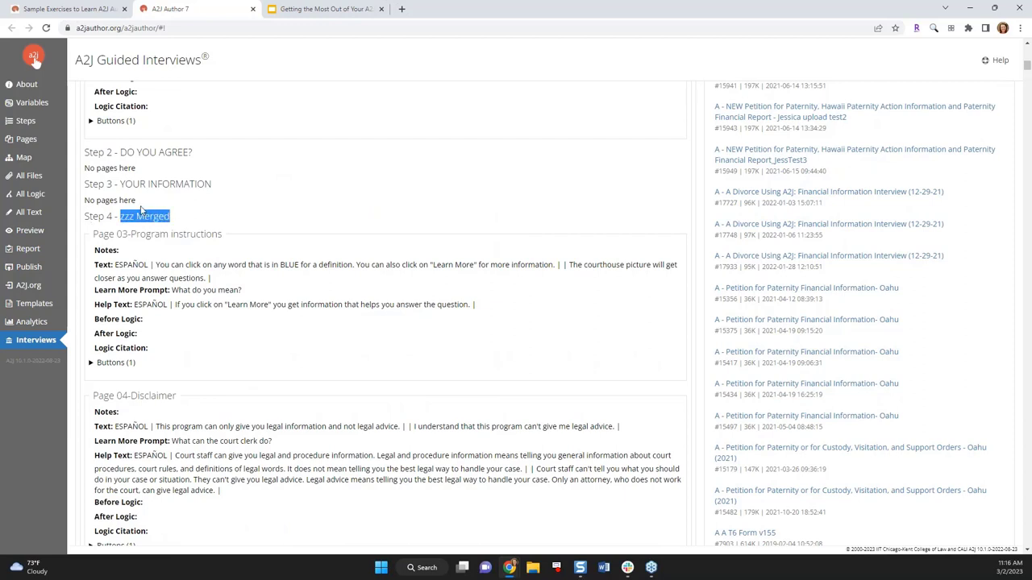
{"action": "left_click", "coordinate": [140, 215]}
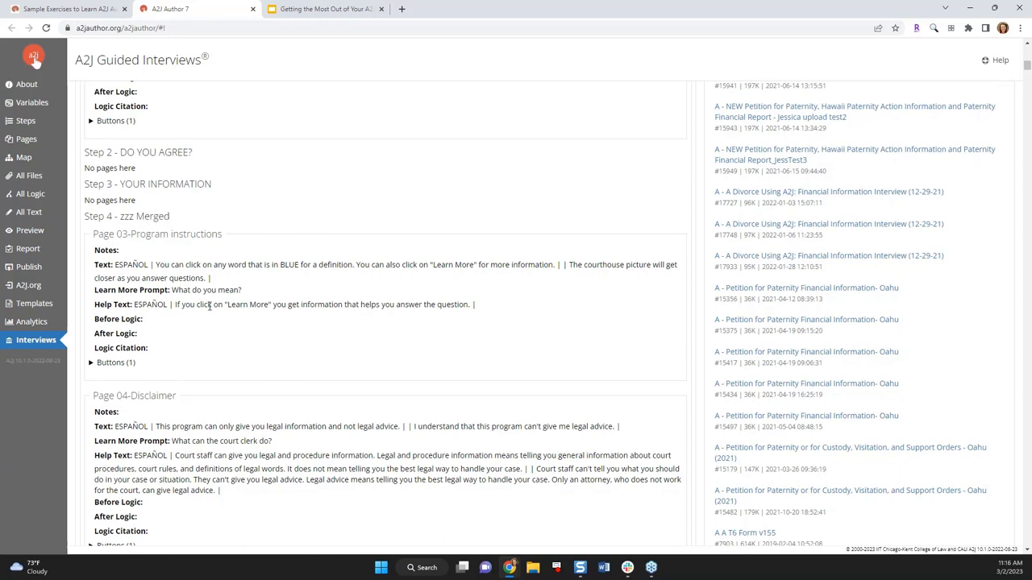
{"action": "scroll", "coordinate": [195, 286], "scroll_direction": "down", "scroll_amount": 1}
{"action": "scroll", "coordinate": [195, 285], "scroll_direction": "down", "scroll_amount": 12}
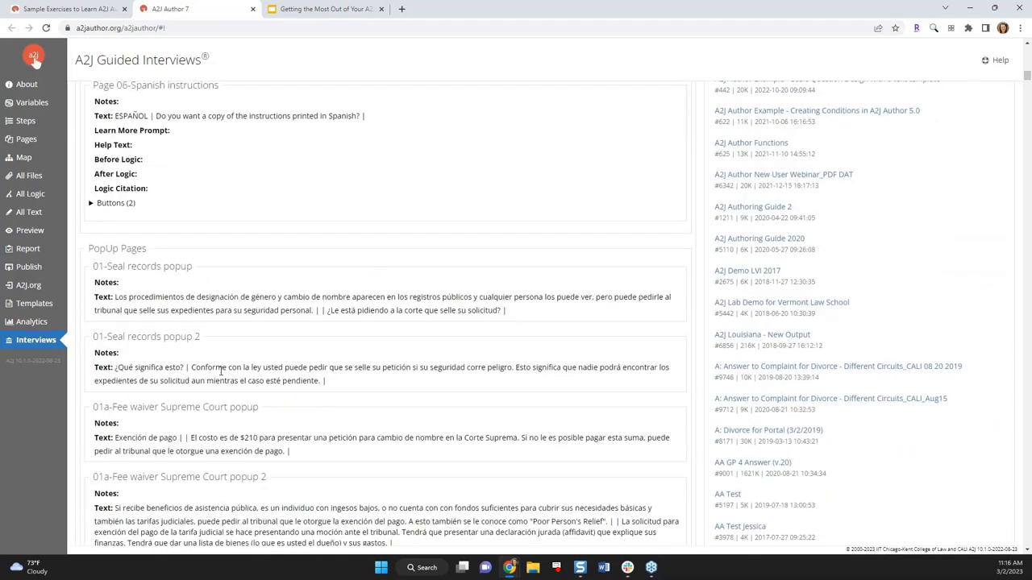
{"action": "scroll", "coordinate": [221, 371], "scroll_direction": "down", "scroll_amount": 5}
{"action": "scroll", "coordinate": [218, 357], "scroll_direction": "up", "scroll_amount": 7}
{"action": "scroll", "coordinate": [218, 357], "scroll_direction": "down", "scroll_amount": 1}
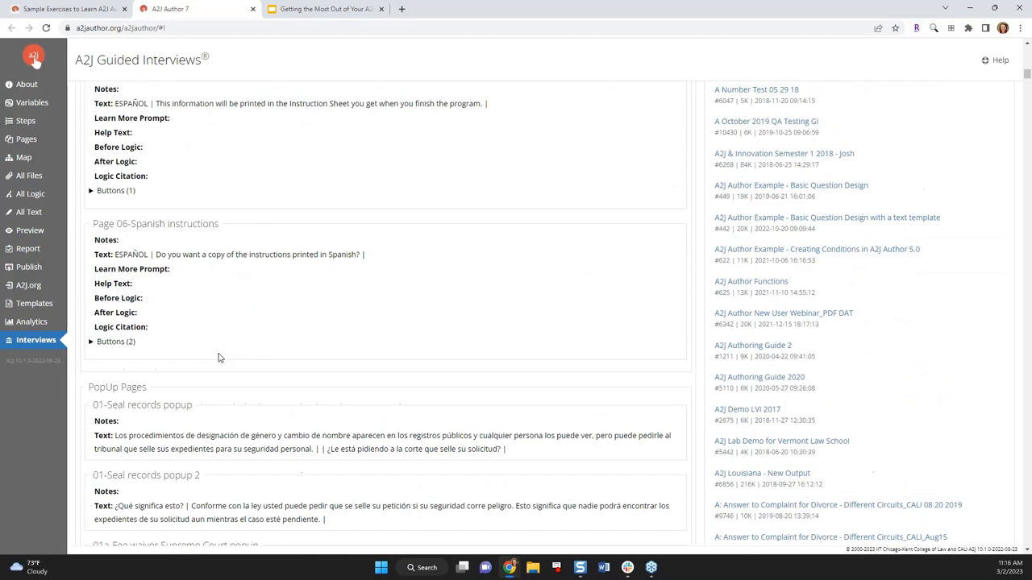
{"action": "scroll", "coordinate": [217, 357], "scroll_direction": "up", "scroll_amount": 10}
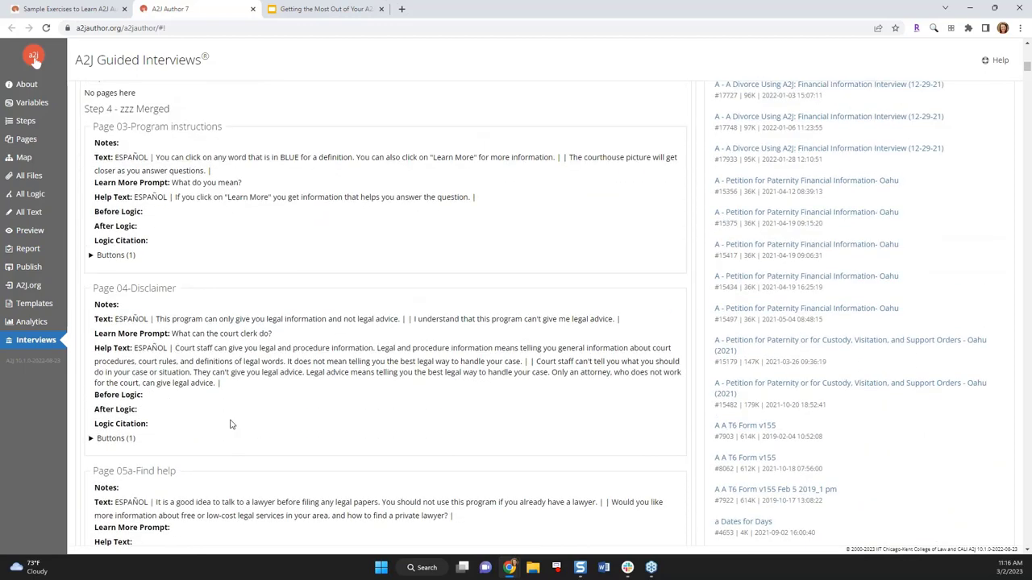
{"action": "scroll", "coordinate": [451, 291], "scroll_direction": "up", "scroll_amount": 10}
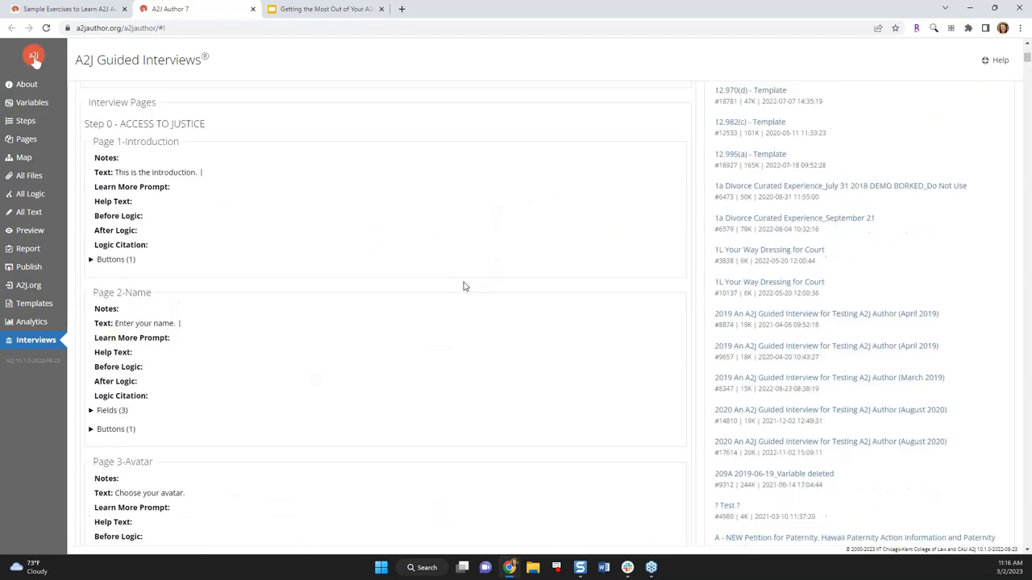
{"action": "scroll", "coordinate": [464, 286], "scroll_direction": "up", "scroll_amount": 5}
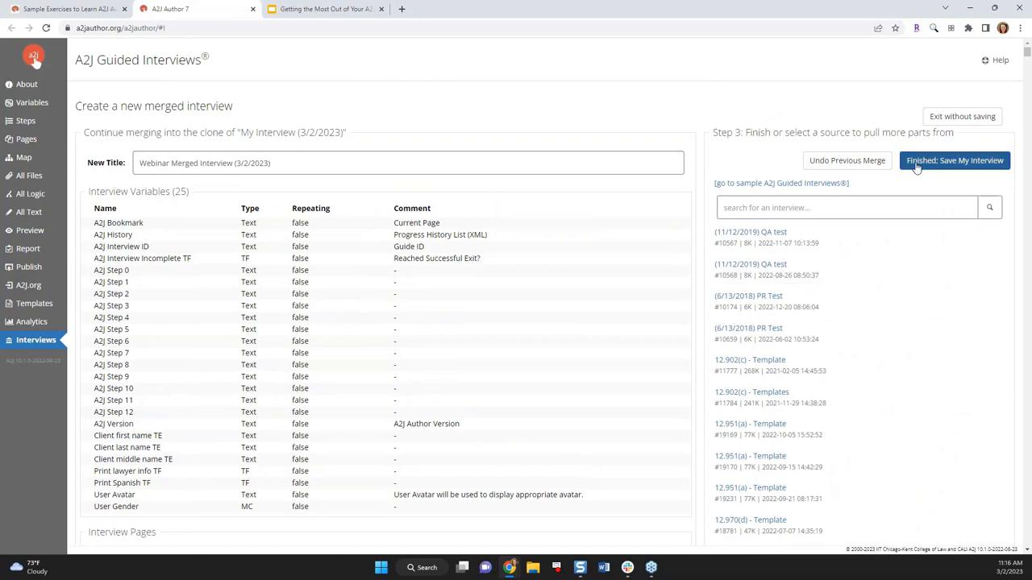
Save the merged interview, then open Webinar Merged Interview (3/2/2023) and review its pages
{"action": "left_click", "coordinate": [917, 164]}
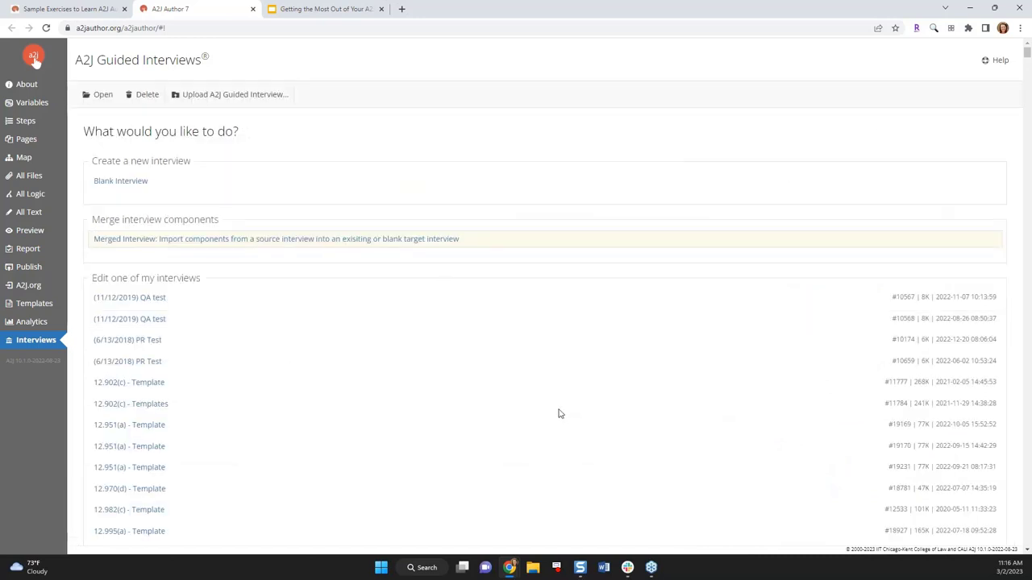
{"action": "scroll", "coordinate": [475, 422], "scroll_direction": "down", "scroll_amount": 15}
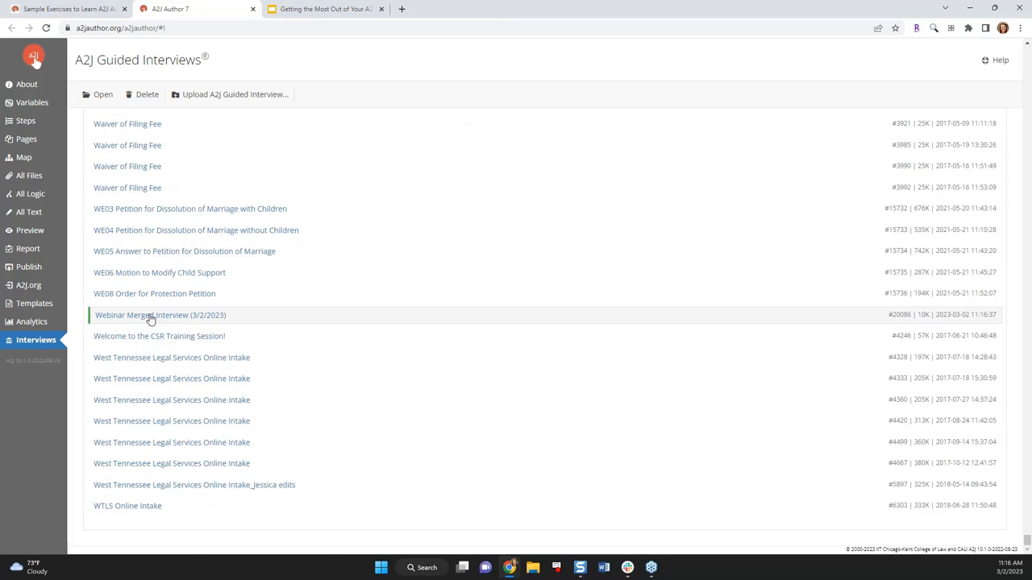
{"action": "double_click", "coordinate": [191, 317]}
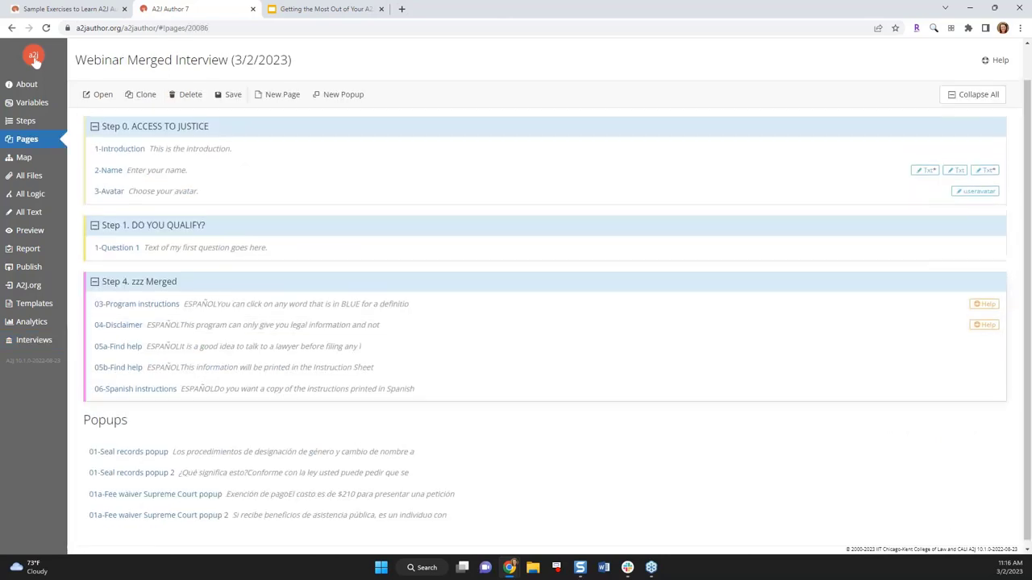
{"action": "scroll", "coordinate": [166, 409], "scroll_direction": "down", "scroll_amount": 1}
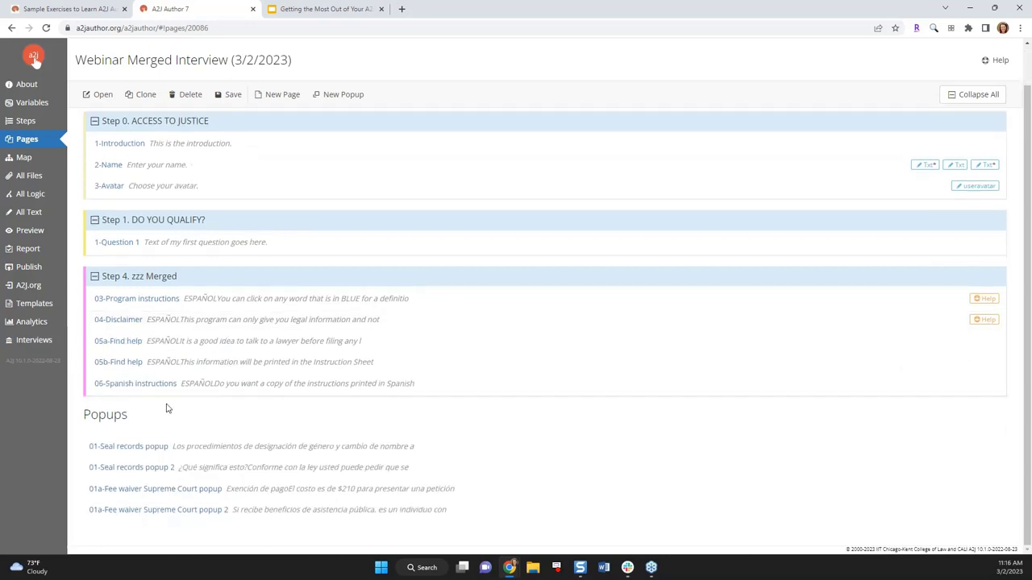
{"action": "scroll", "coordinate": [146, 452], "scroll_direction": "up", "scroll_amount": 1}
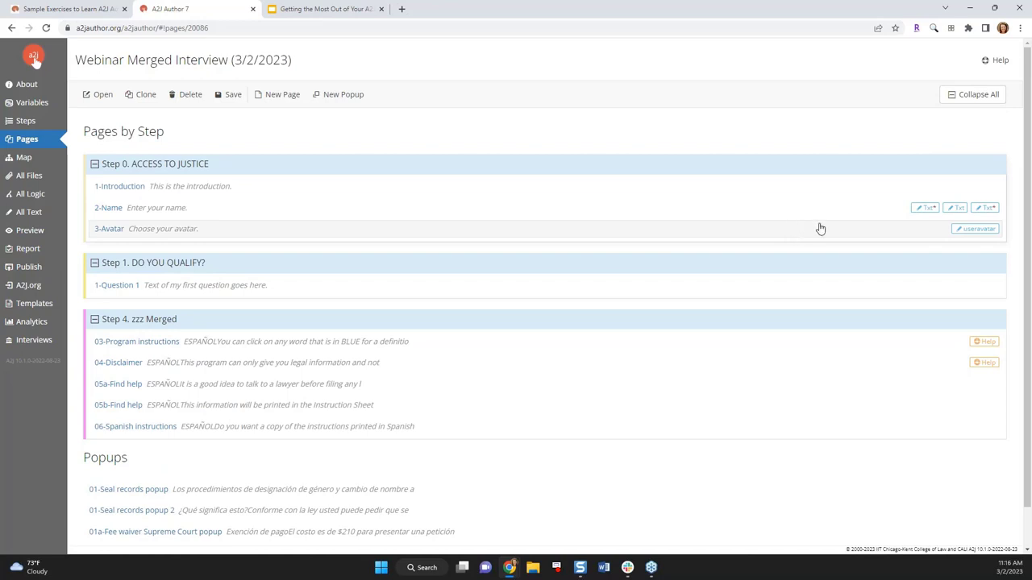
Return to the Google Slides presentation and advance to the All the Reports slide
{"action": "left_click", "coordinate": [389, 9]}
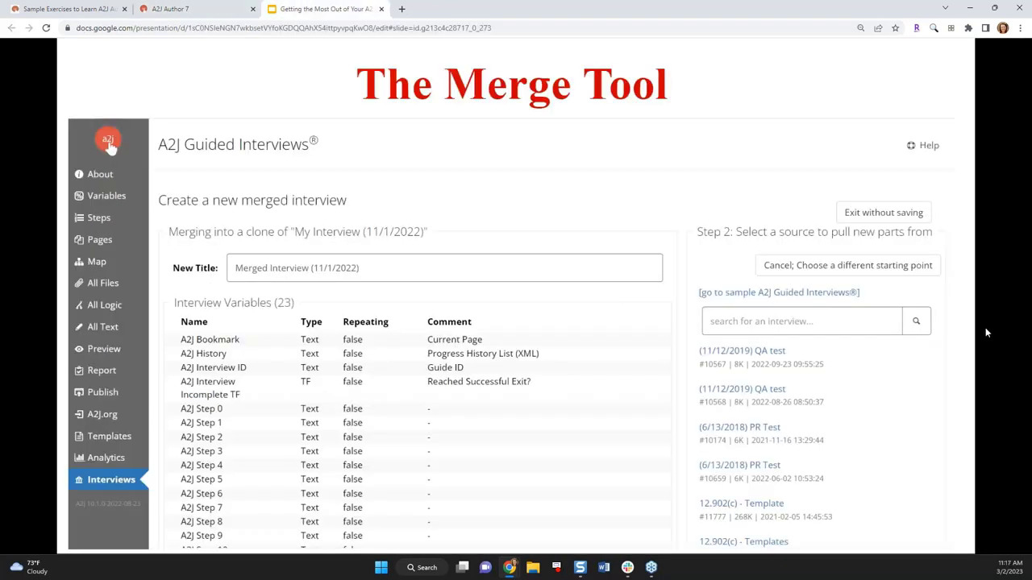
{"action": "key", "text": "Right"}
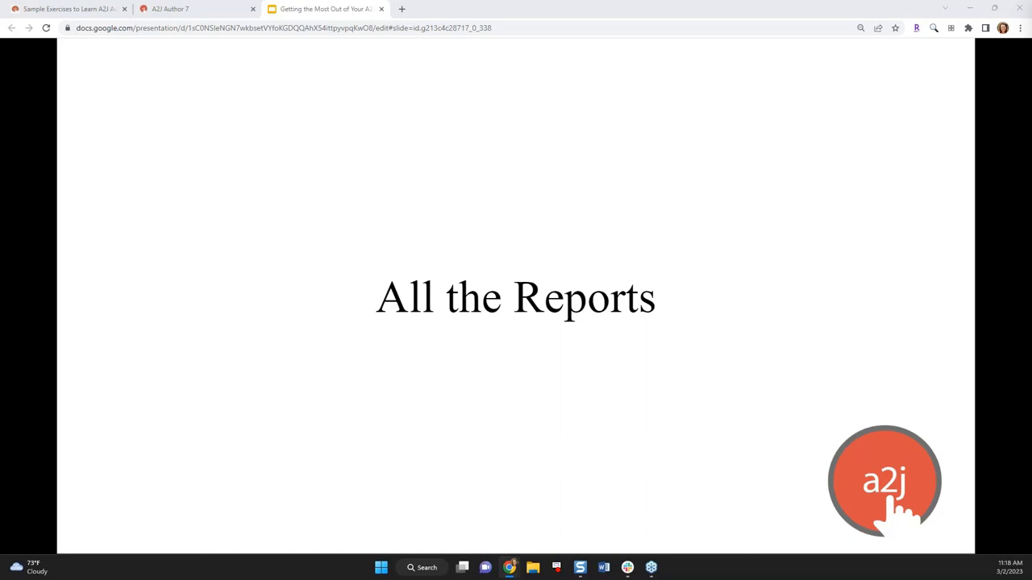
Advance through Report Options to the What's Contained in Each? slide
{"action": "key", "text": "Right"}
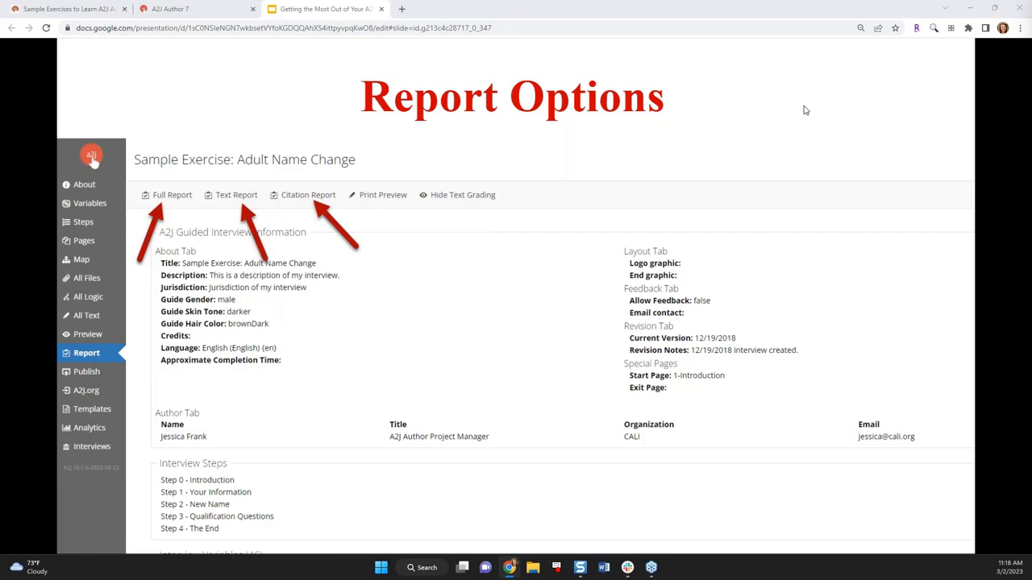
{"action": "key", "text": "Right"}
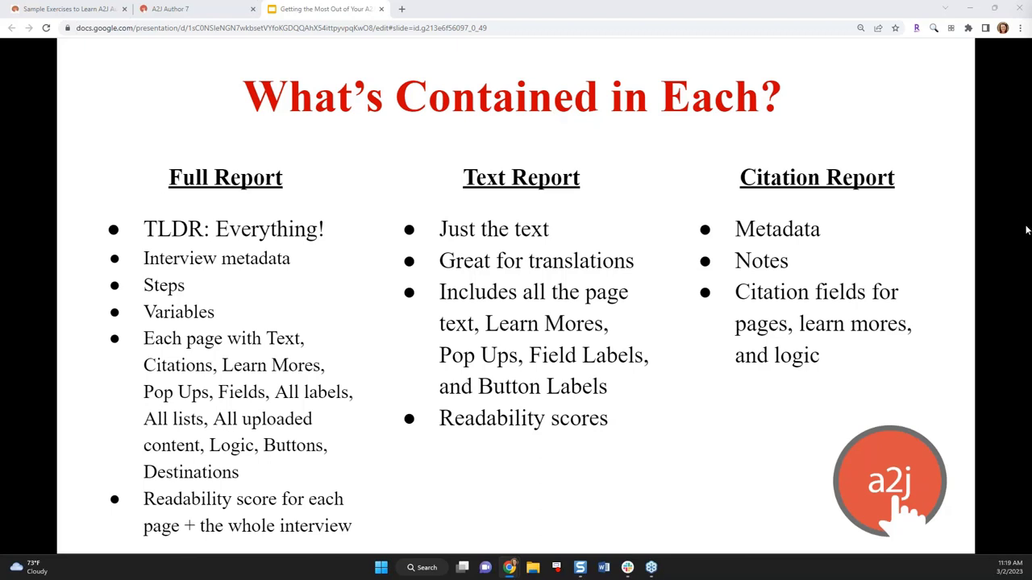
Go back to the Report Options slide showing the report screenshot
{"action": "key", "text": "Right"}
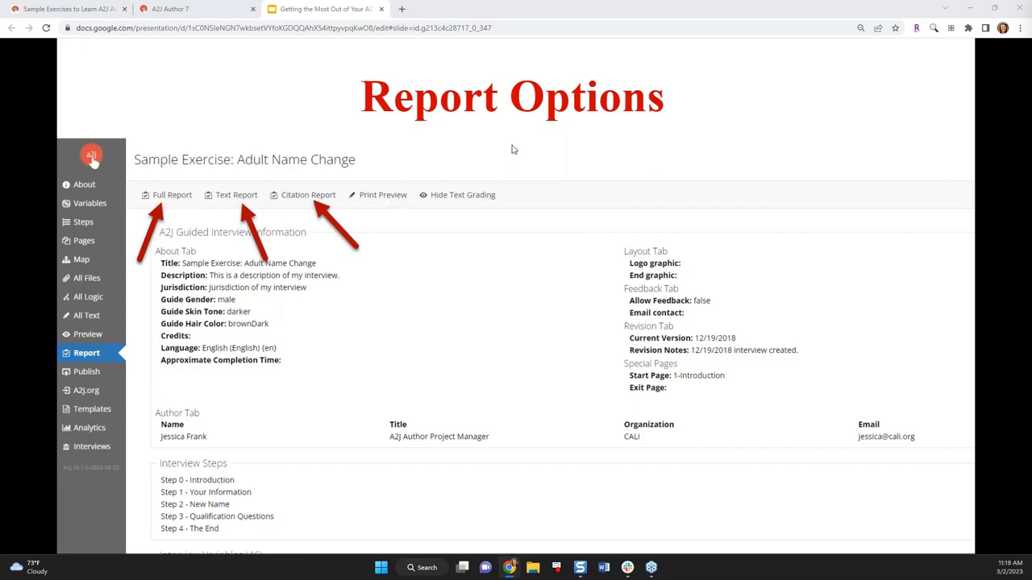
Advance to the What's Contained in Each? slide comparing Full, Text and Citation reports
{"action": "left_click", "coordinate": [495, 322]}
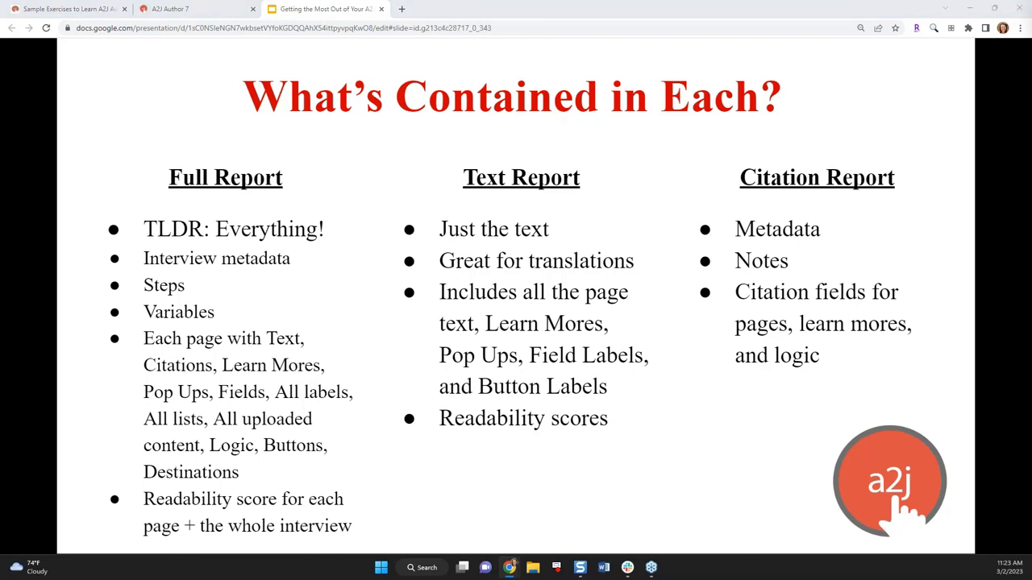
Advance through A2J Analytics and Where to Find Them? to the What's Included? slide
{"action": "key", "text": "Right"}
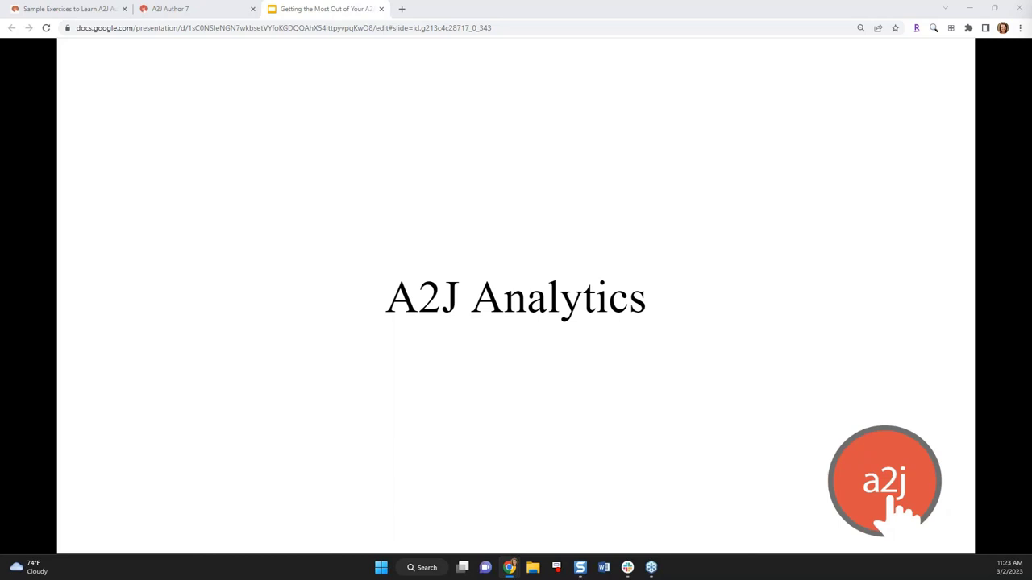
{"action": "key", "text": "Right"}
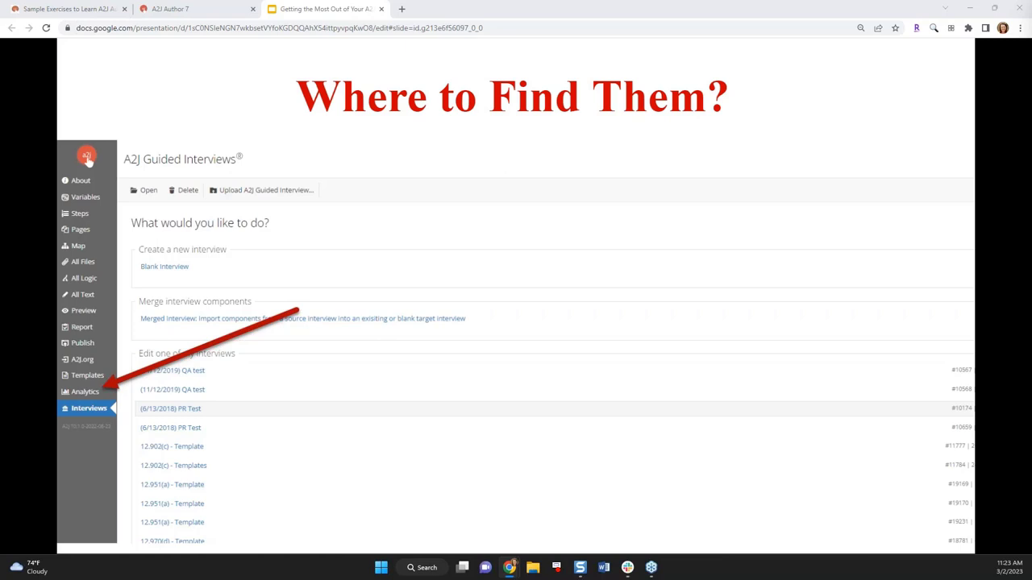
{"action": "key", "text": "Right"}
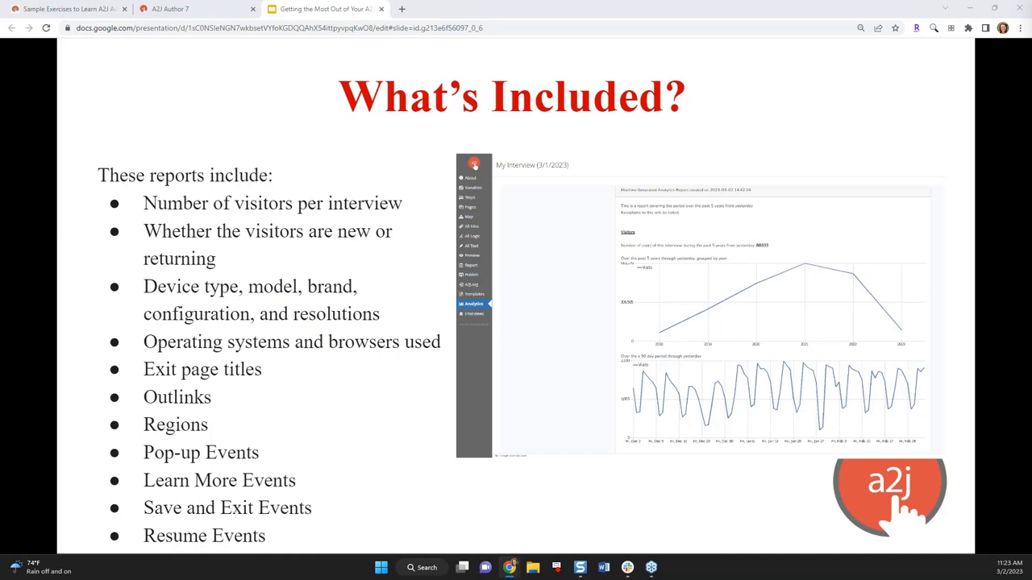
Reveal the returning visitors, device type, device model and browsers report screenshots in turn
{"action": "key", "text": "Right"}
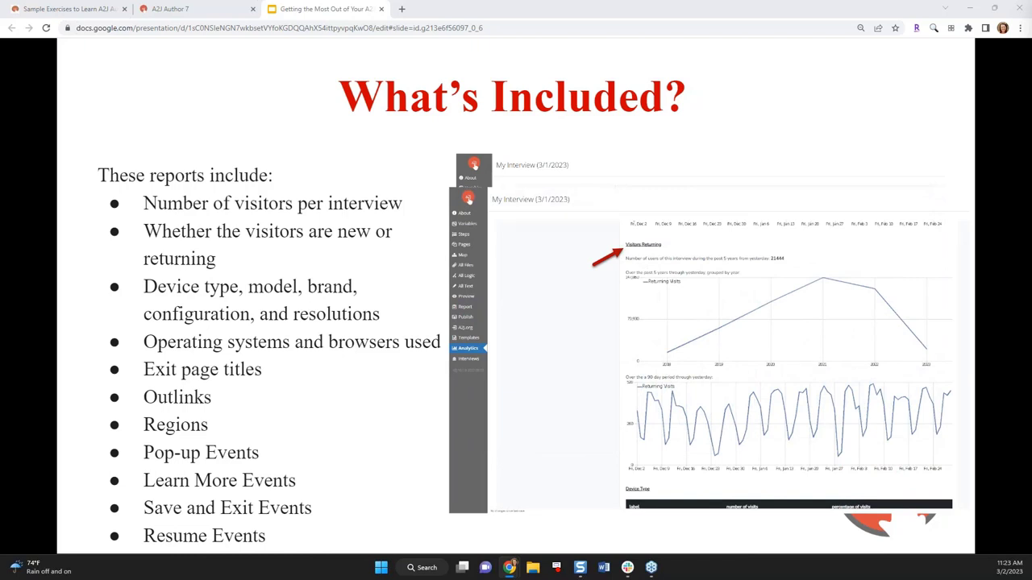
{"action": "key", "text": "Right"}
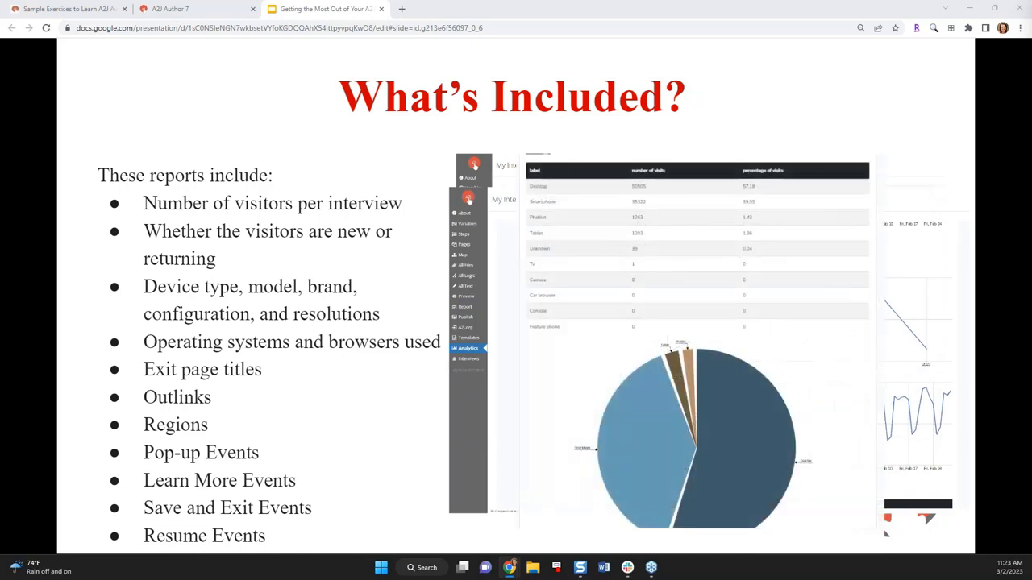
{"action": "key", "text": "Right"}
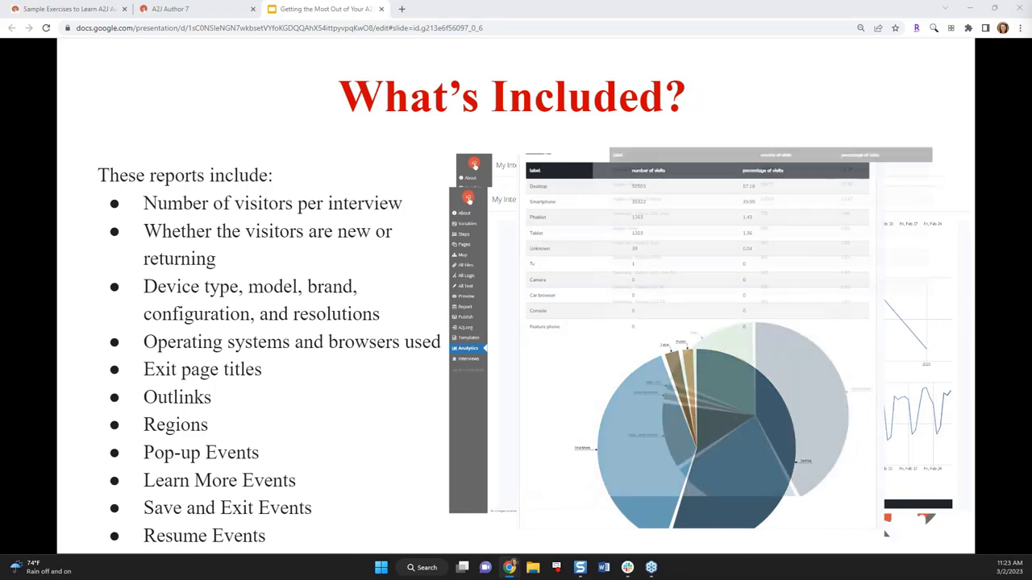
{"action": "key", "text": "Right"}
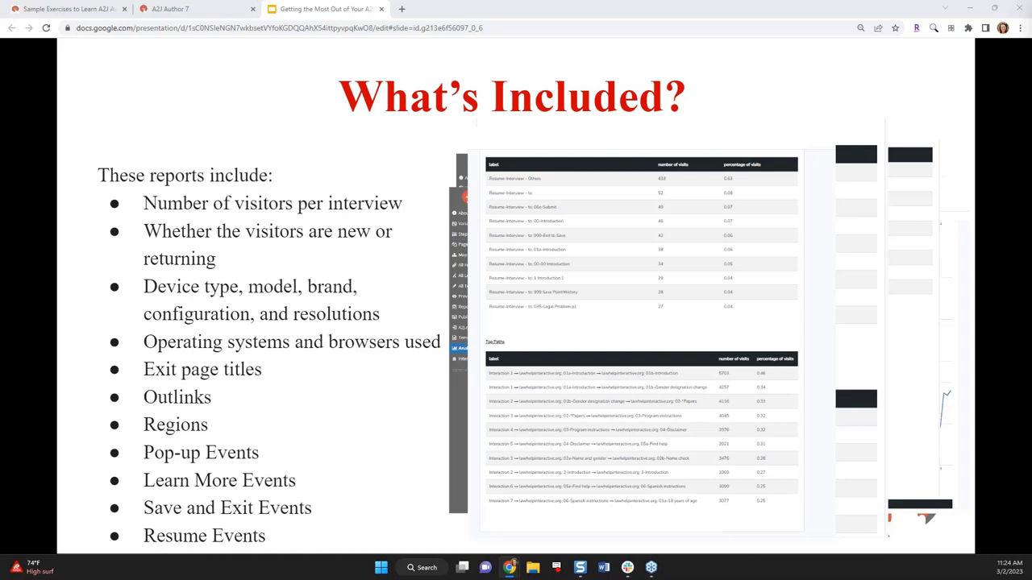
Move on to the full-slide 'Under Maintenance' graphic
{"action": "key", "text": "Right"}
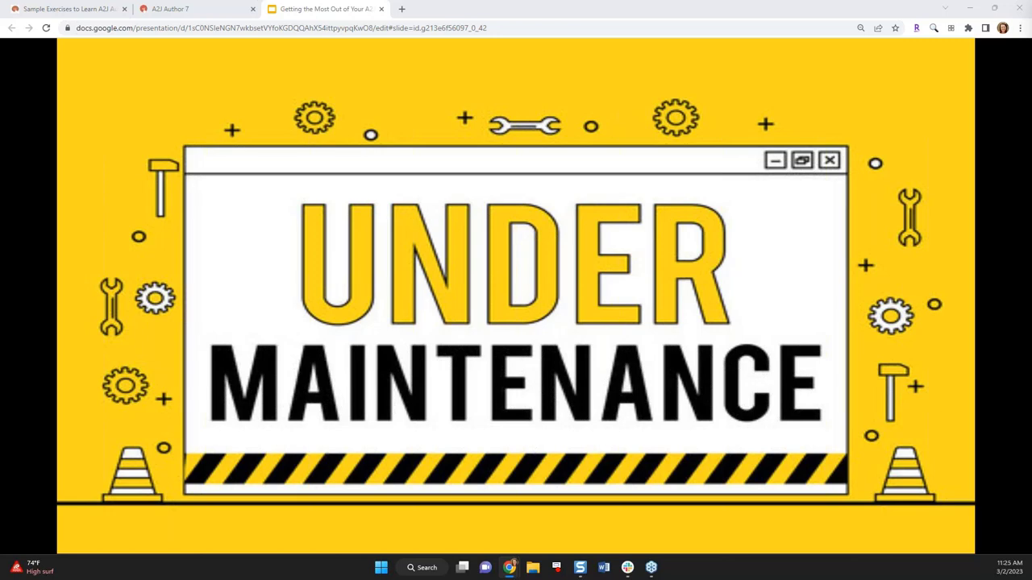
Show the final 'Questions? Comments?' slide with the presenter's contact e-mail
{"action": "key", "text": "Right"}
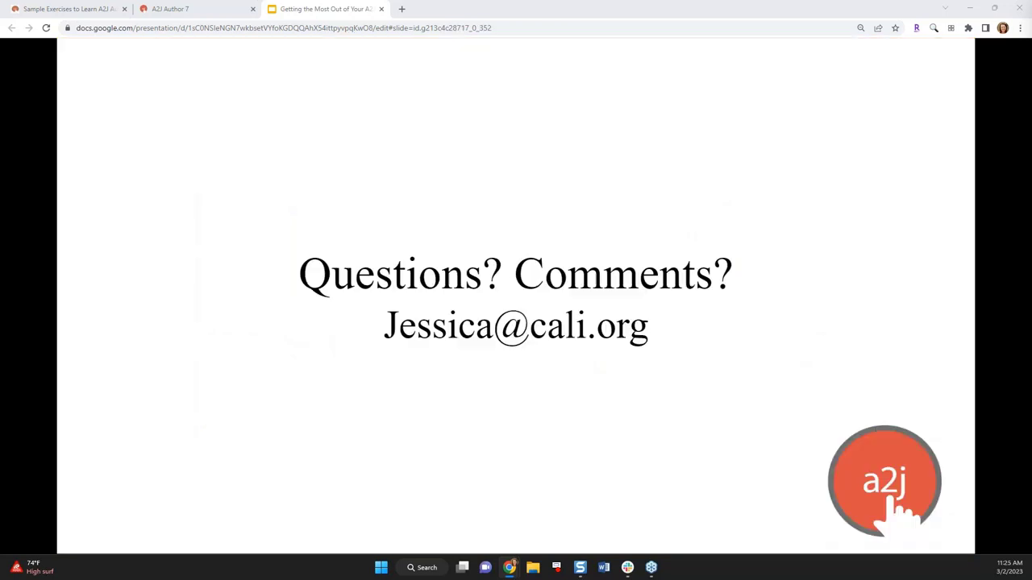